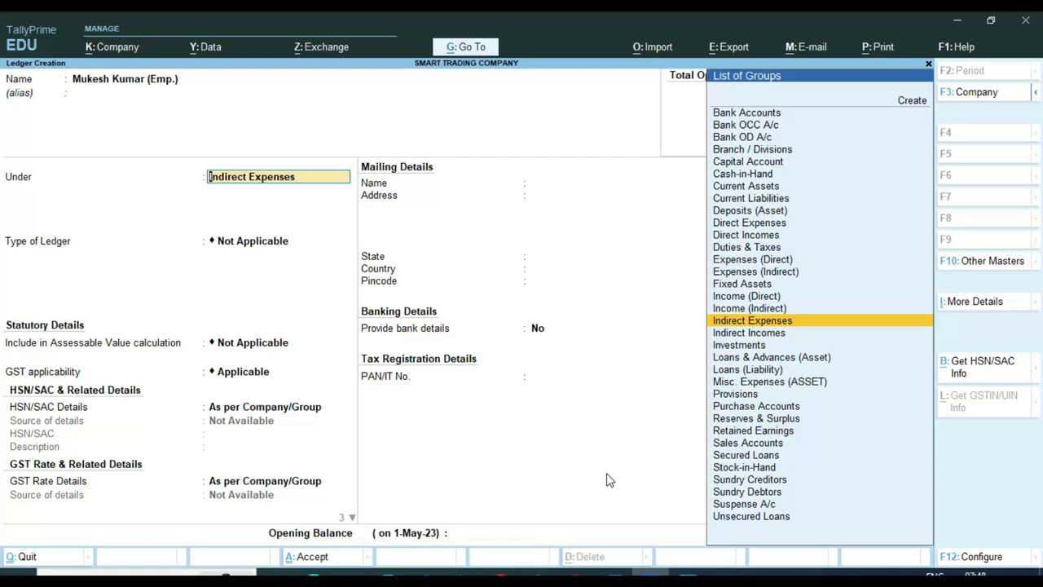
Group the employee's ledger under Loans & Advances (Asset), keeping the default assessable value, mailing and banking details.
text(Lo)
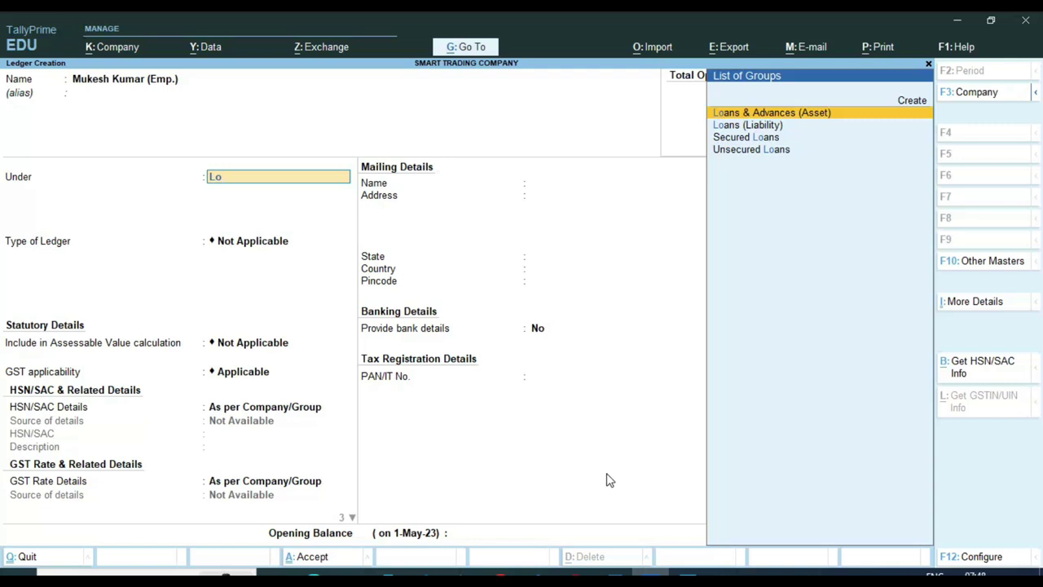
key(Return)
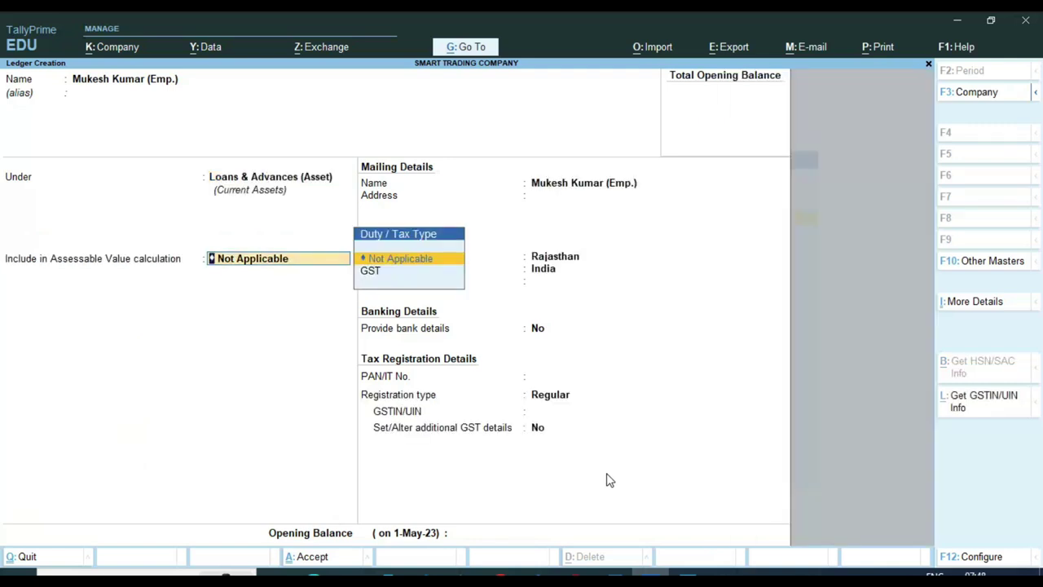
key(Return)
key(Return)
key(Return)
key(Return)
key(Return)
key(Return)
key(Return)
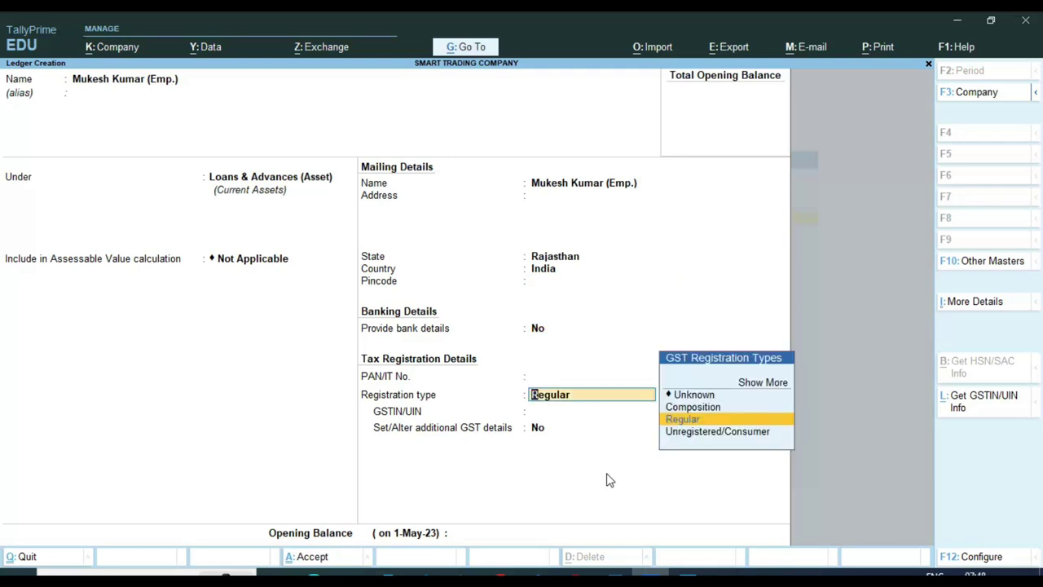
Set the employee ledger's GST registration type to Unregistered/Consumer and save the ledger without an opening balance.
key(Down)
key(Return)
key(Return)
key(Return)
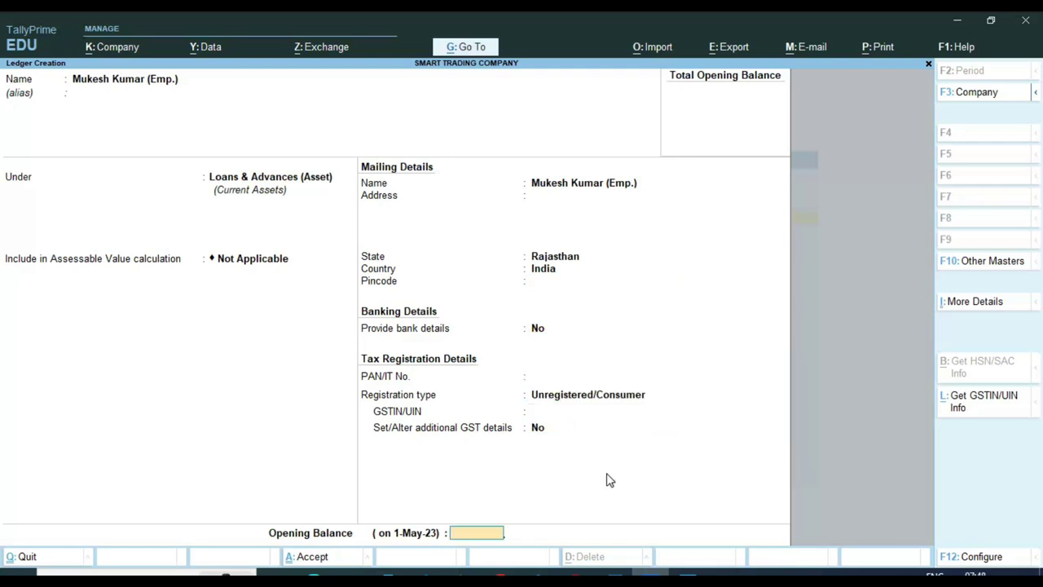
key(Return)
key(Return)
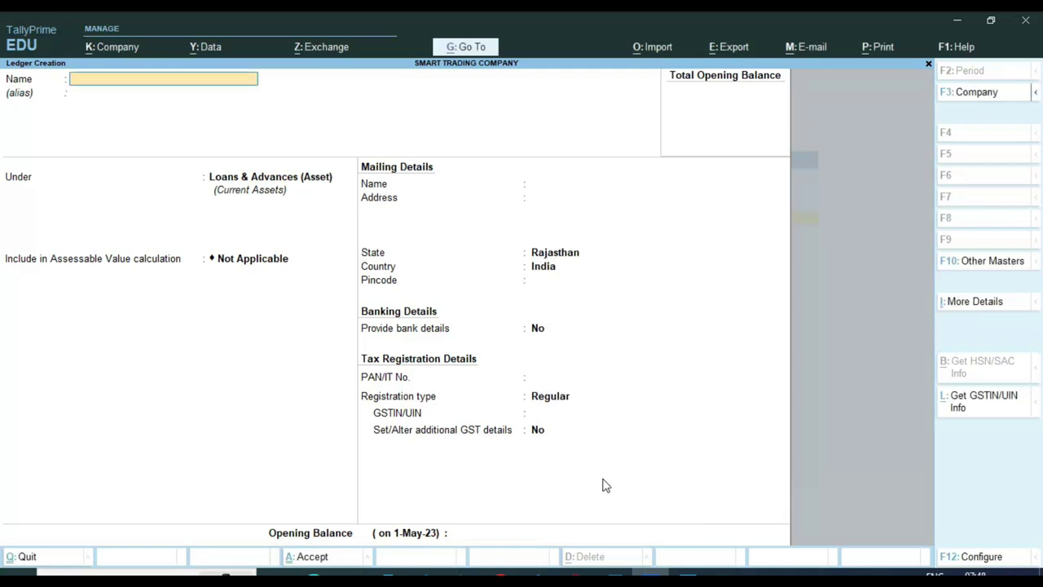
Leave ledger creation and open a new payment voucher.
key(Escape)
key(Escape)
key(Down)
key(Down)
key(Down)
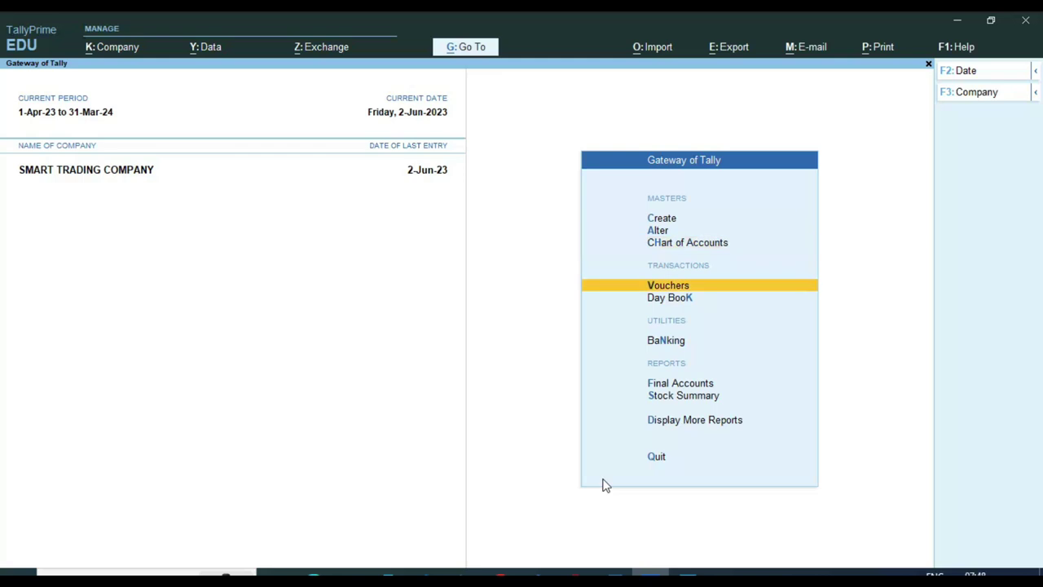
key(Return)
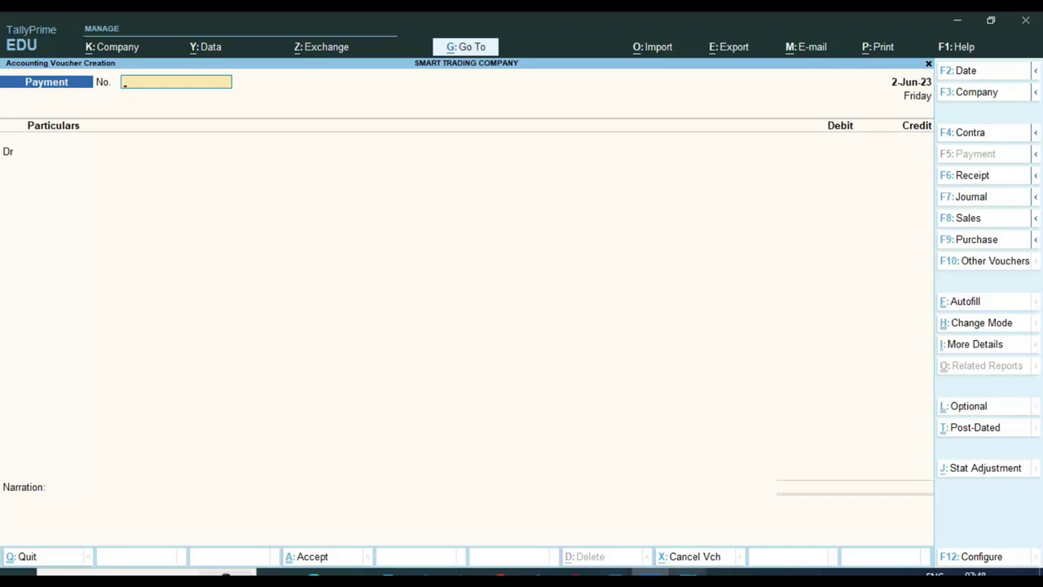
Check the newspaper agency bill in the EXP FORMAT.JPG image and enter its bill number 0247 as the payment voucher number.
click(686, 573)
scroll(601, 275, up, 8)
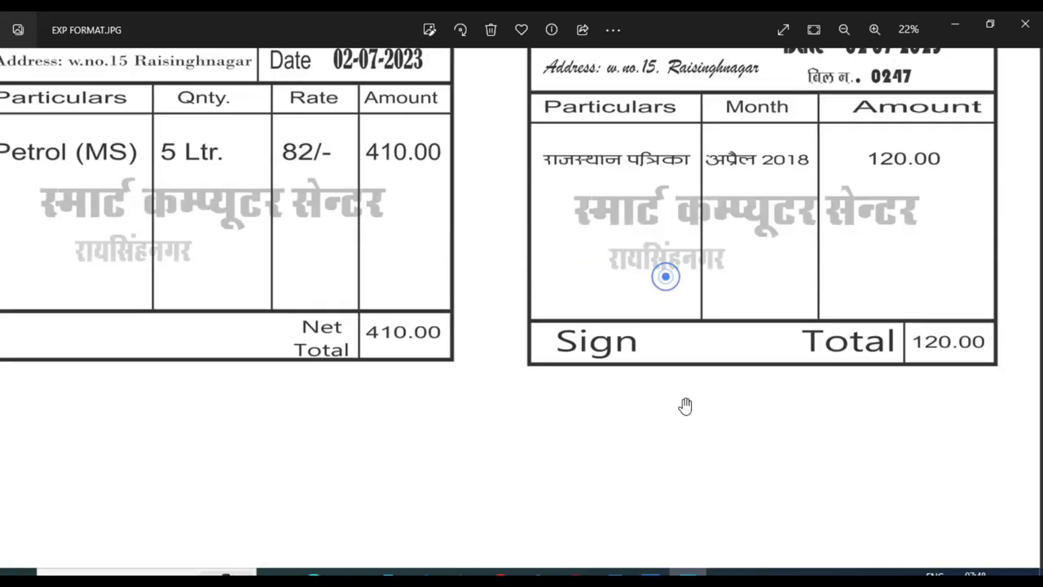
scroll(686, 405, up, 3)
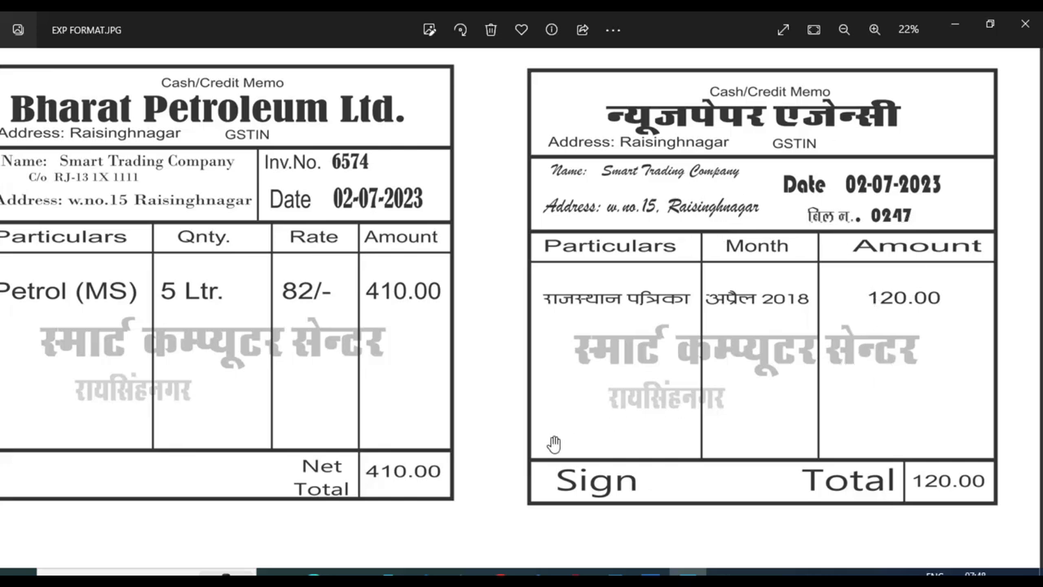
click(650, 573)
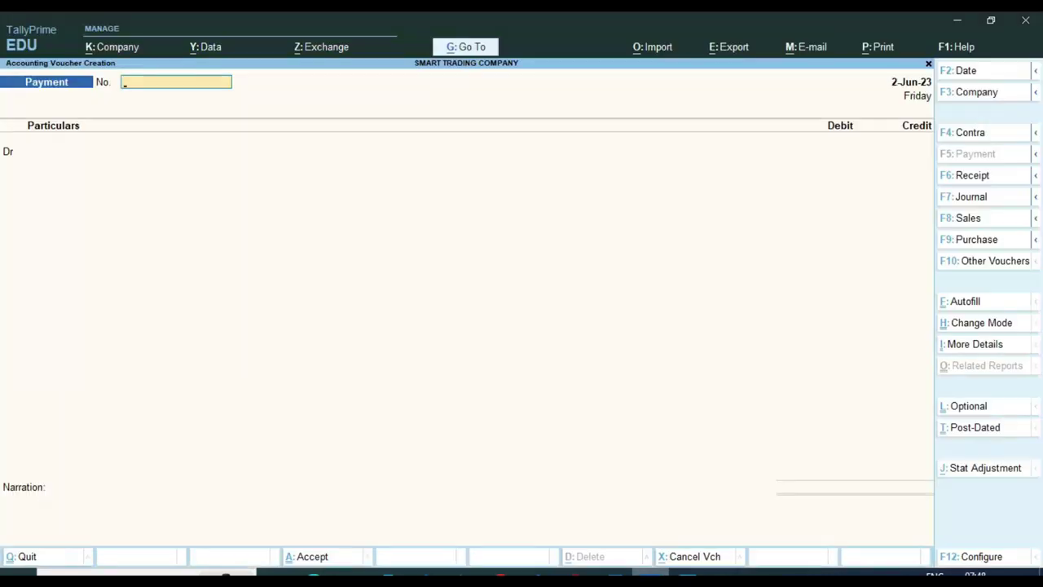
key(alt+Tab)
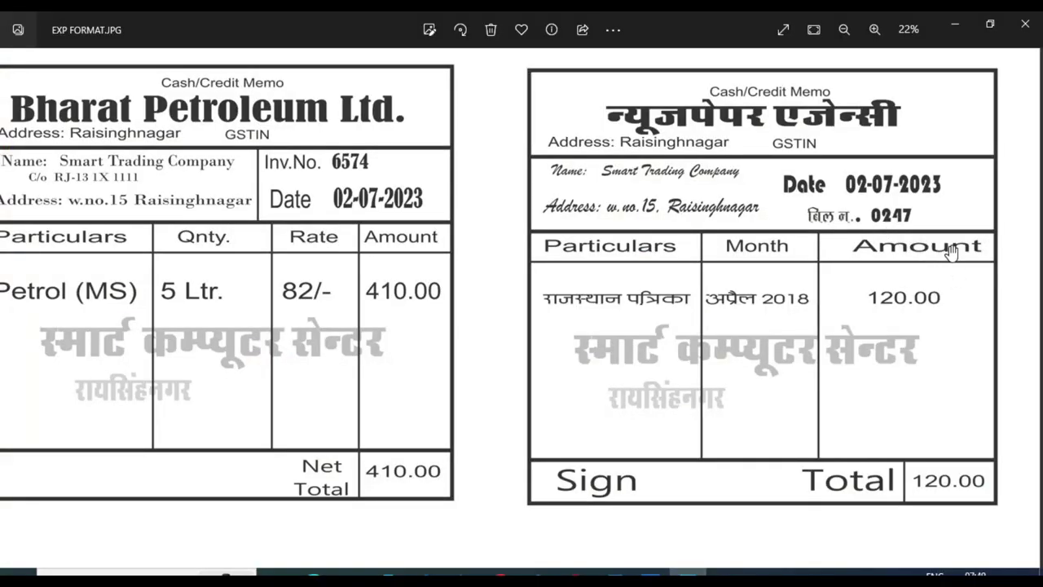
key(alt+Tab)
text(0247)
key(Return)
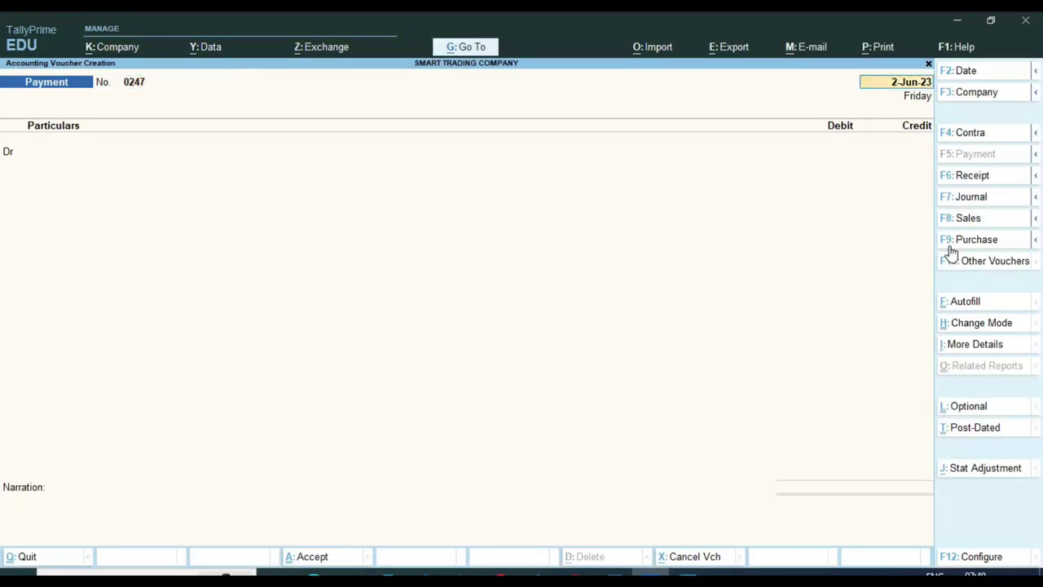
Set the payment voucher's date to 2-Jul-23, matching the newspaper bill.
key(alt+Tab)
key(alt+Tab)
key(F2)
text(2-7)
key(Return)
key(Return)
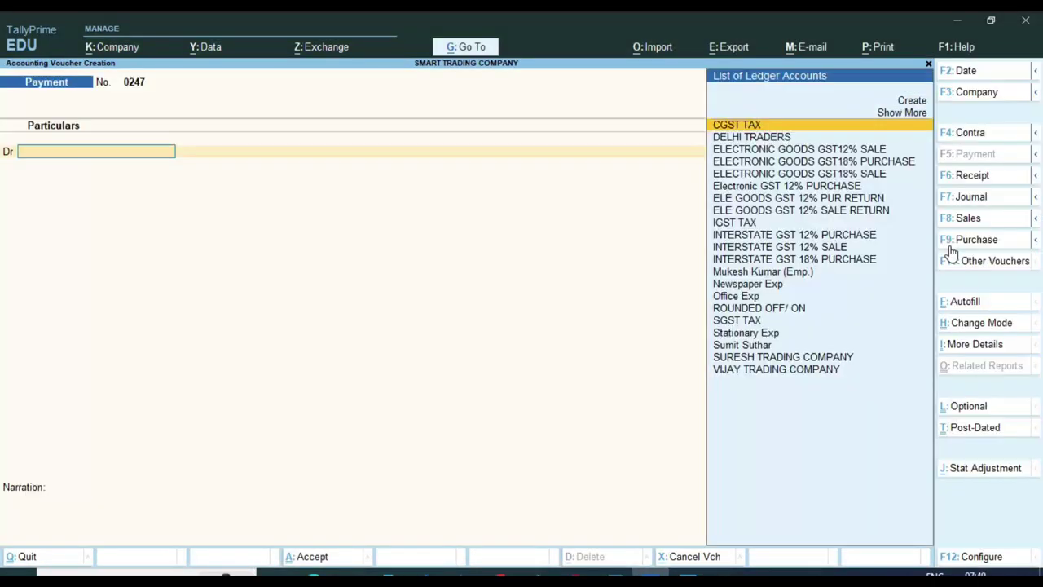
Debit the Newspaper Exp ledger with the bill total of 120 in the payment voucher.
text(New)
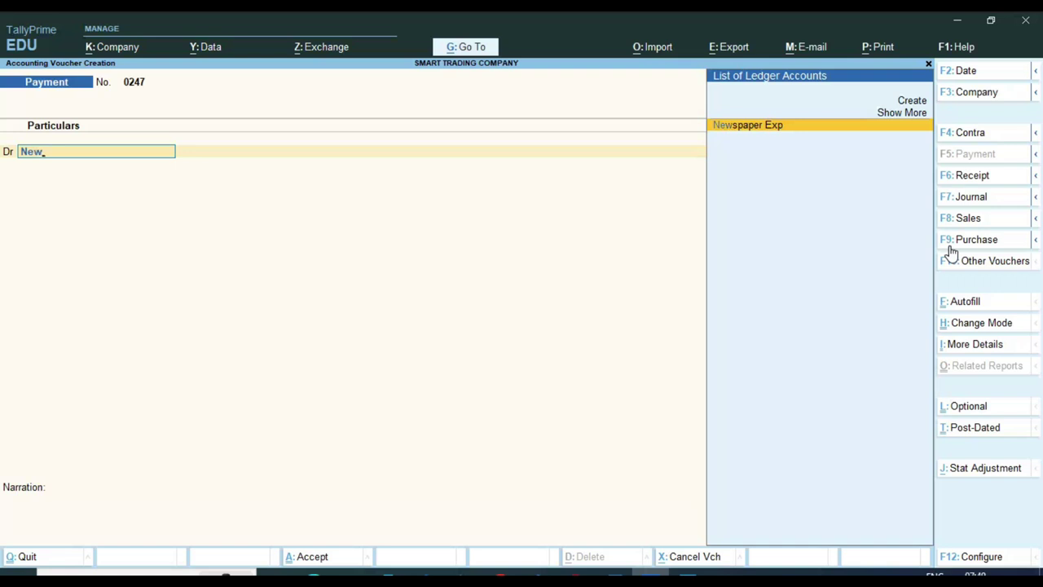
key(Return)
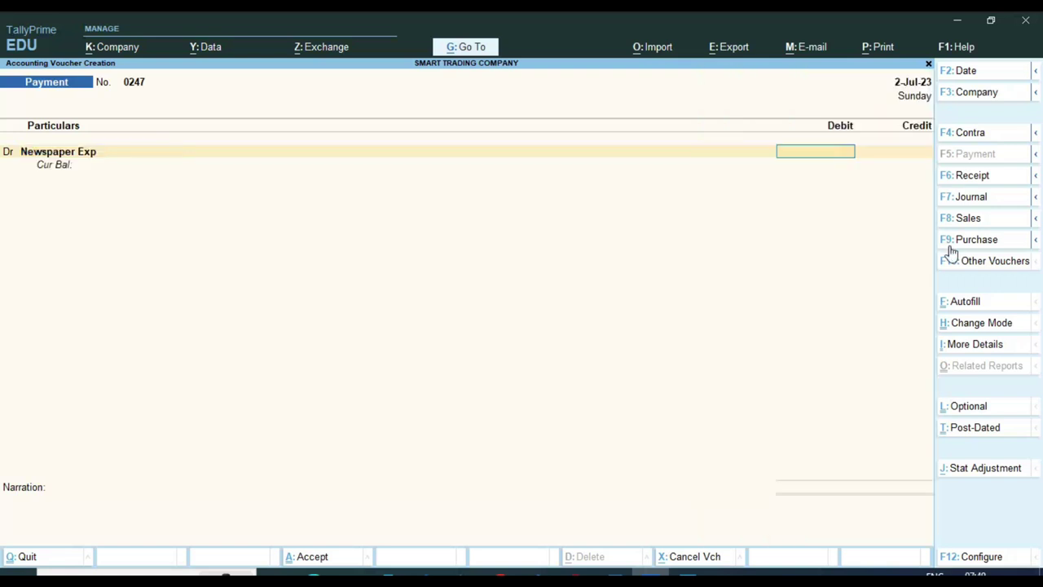
key(alt+Tab)
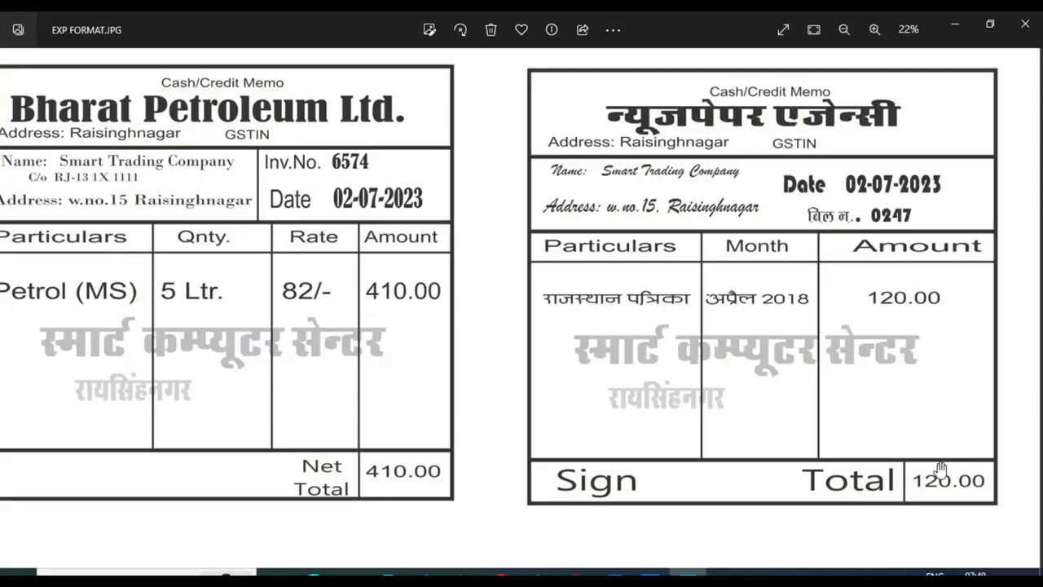
key(alt+Tab)
text(120)
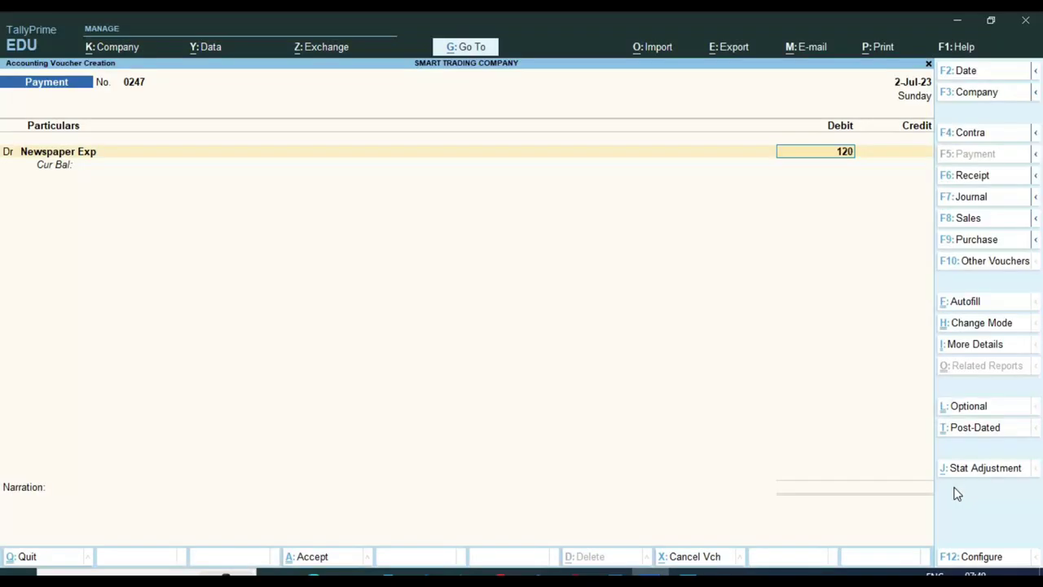
key(Return)
Credit Cash with 120.00 in the payment voucher and save it without a narration.
key(Return)
text(Cash)
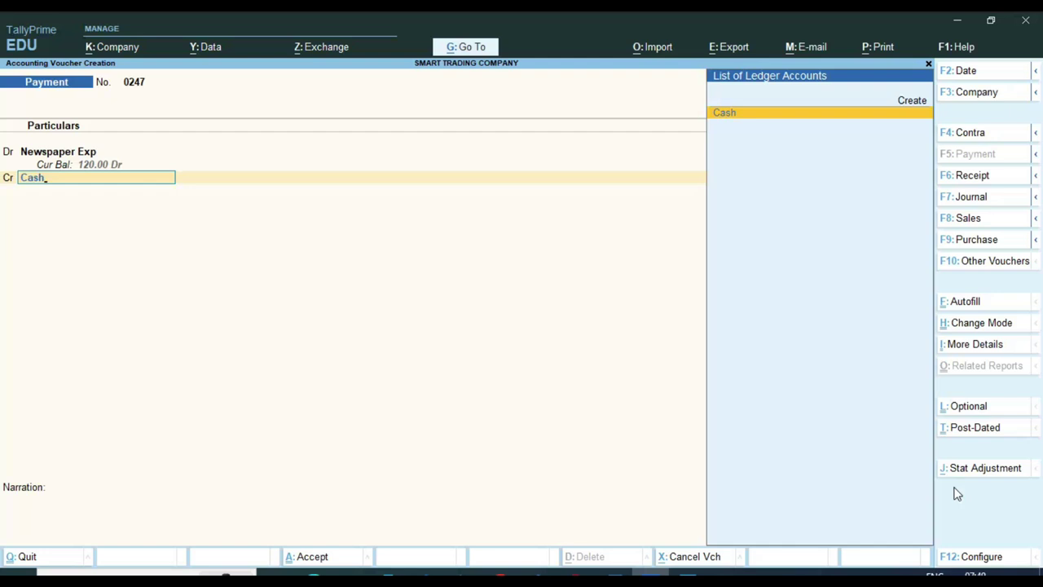
key(Return)
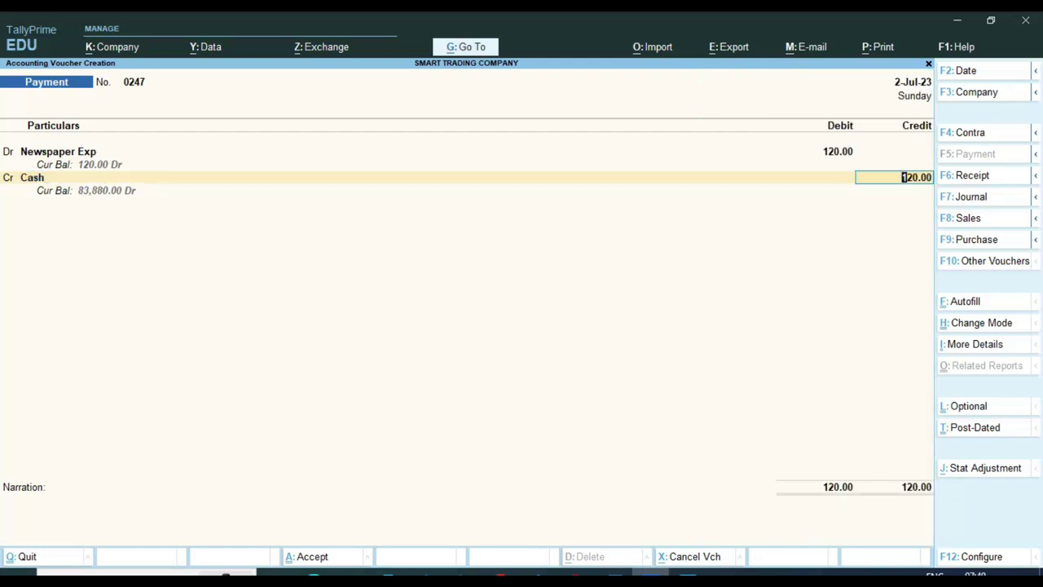
click(726, 573)
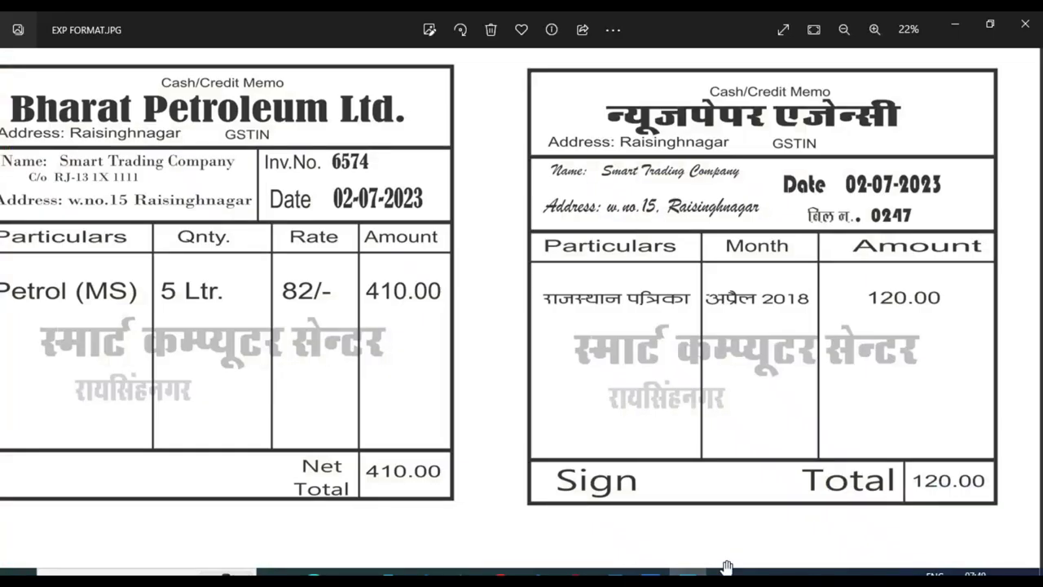
click(651, 573)
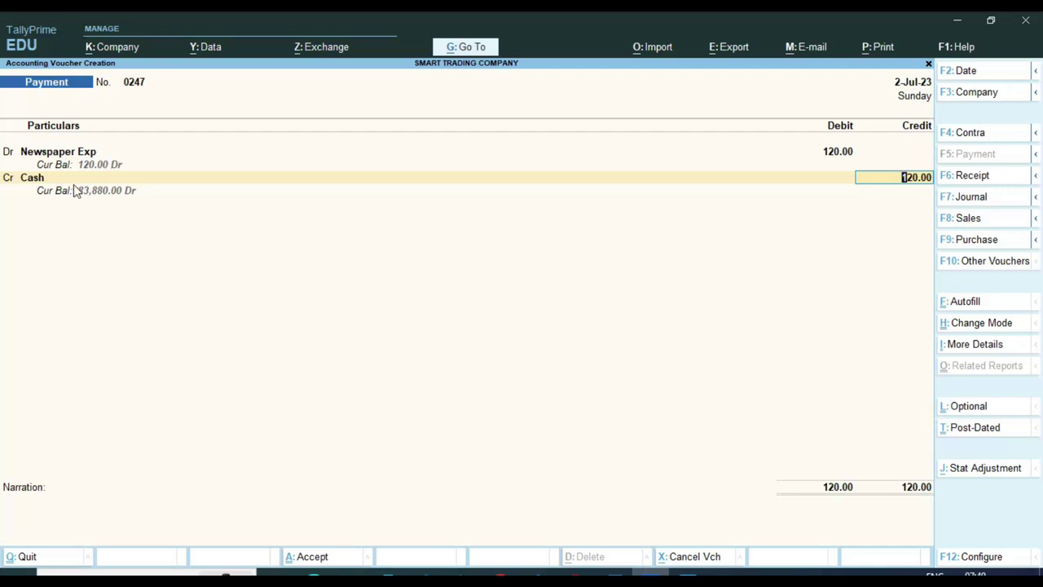
key(Return)
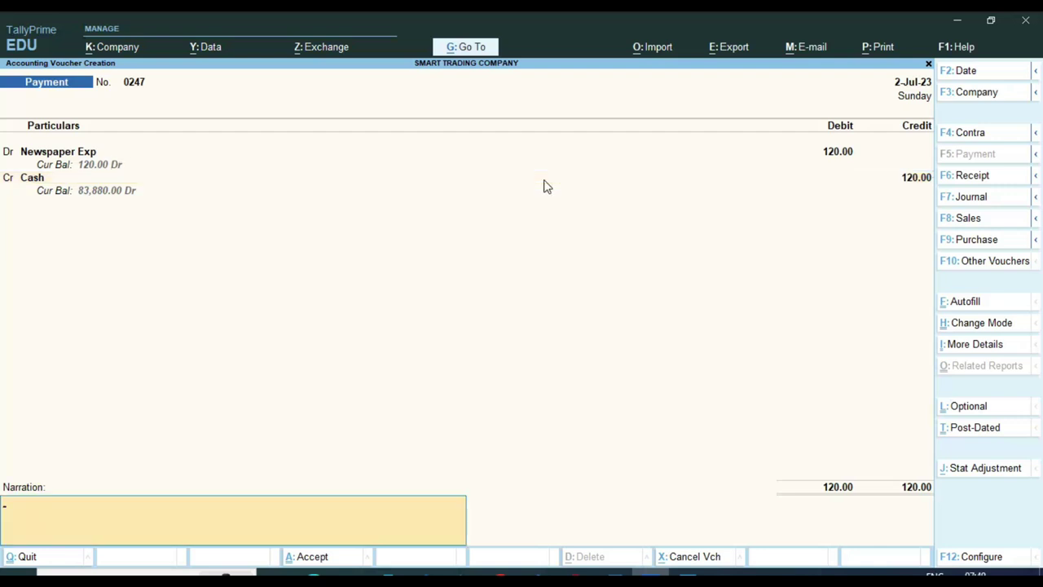
key(Return)
key(y)
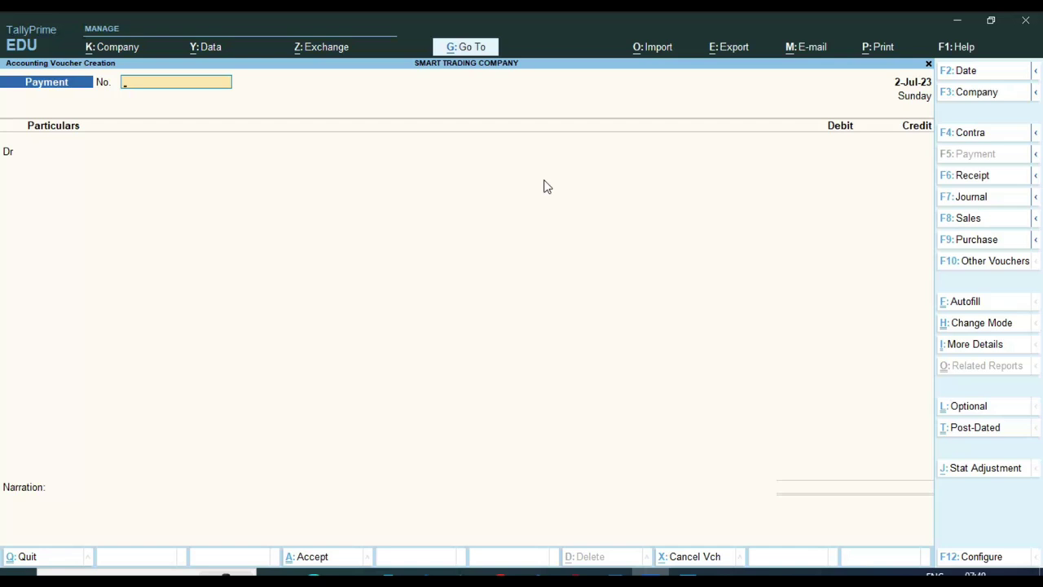
Start a journal voucher and debit the Newspaper Exp ledger with 120.
key(F7)
key(Return)
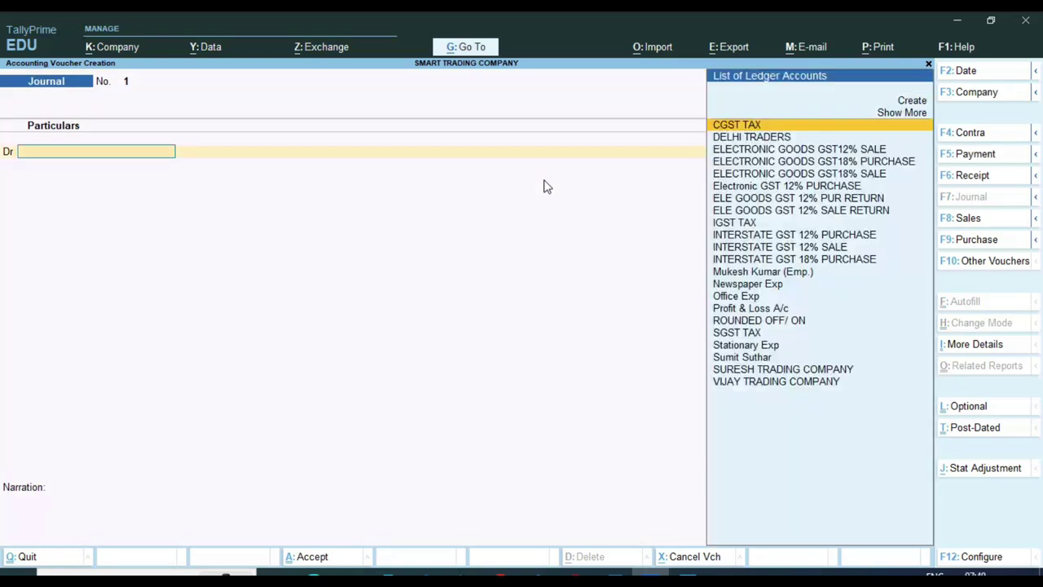
text(news)
key(Return)
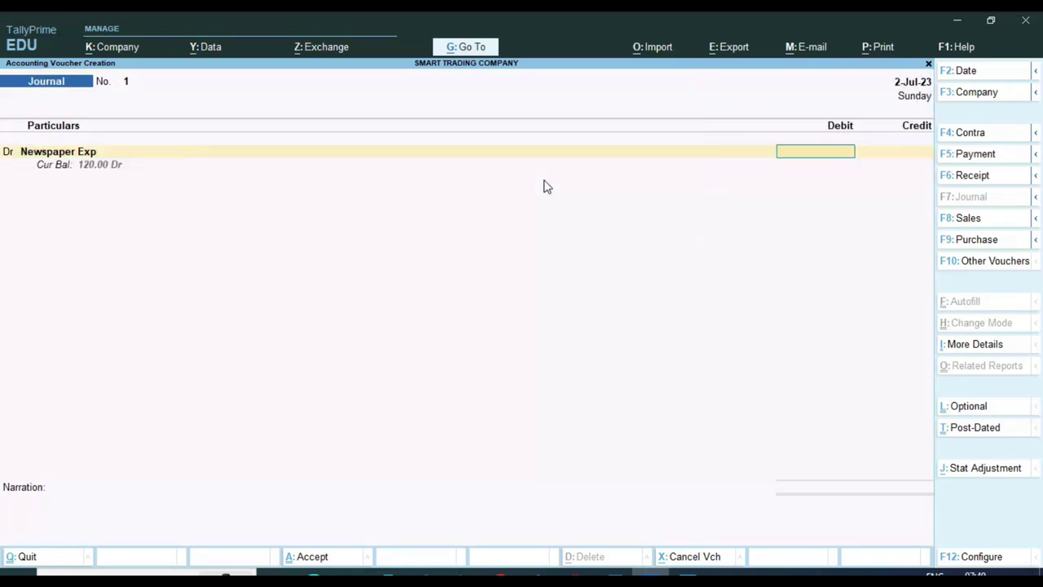
text(120)
key(Return)
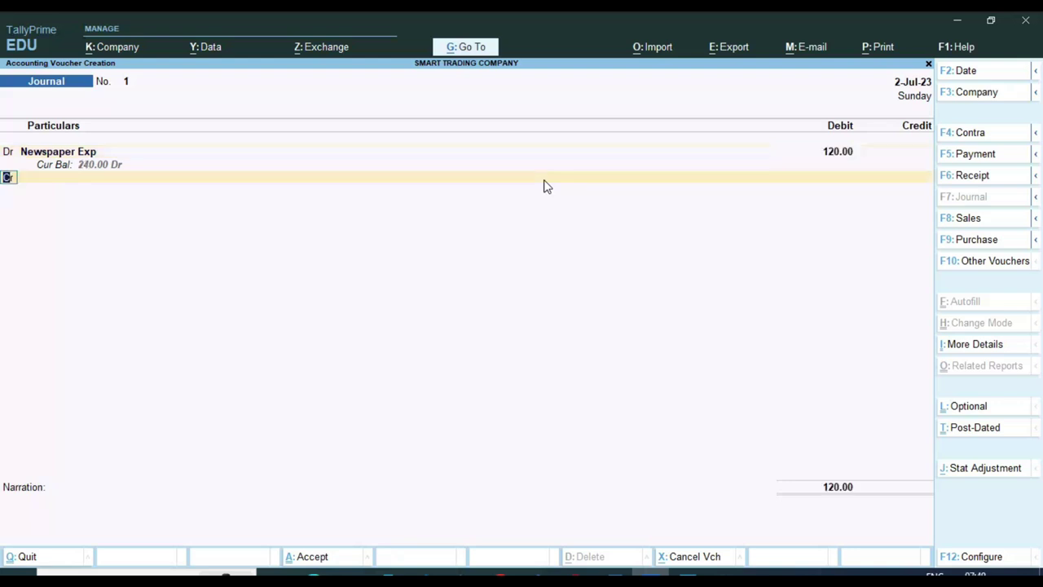
Check the supplier on the newspaper bill and start a new ledger named Newspaper Agency for the journal's credit line.
key(Return)
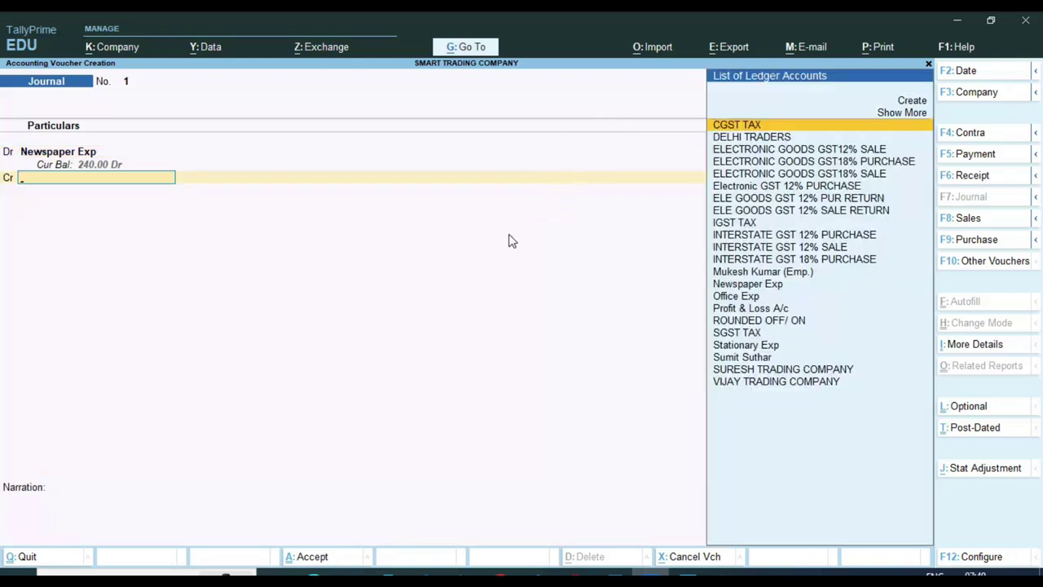
mouse_move(687, 575)
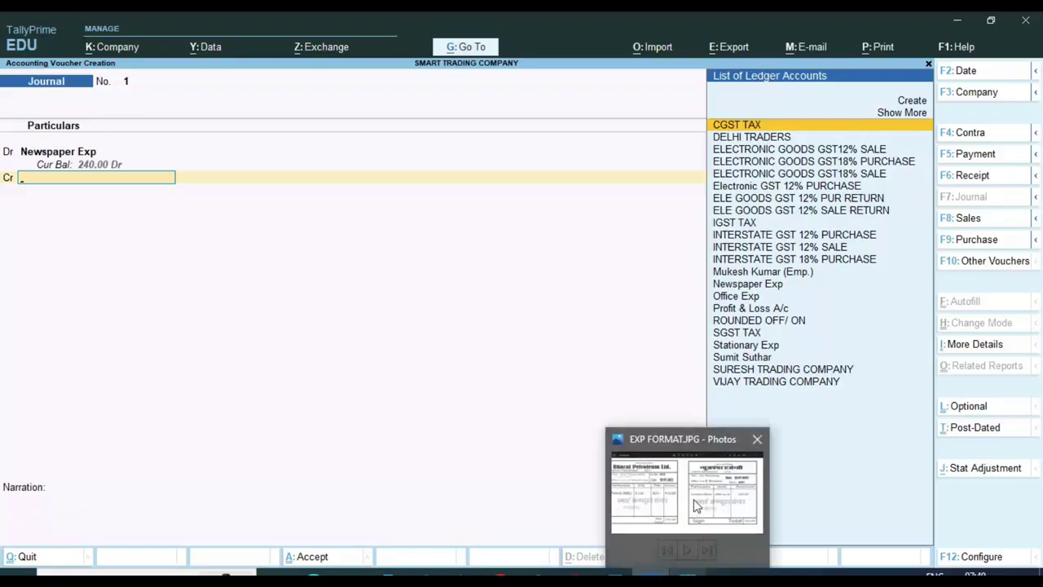
click(698, 506)
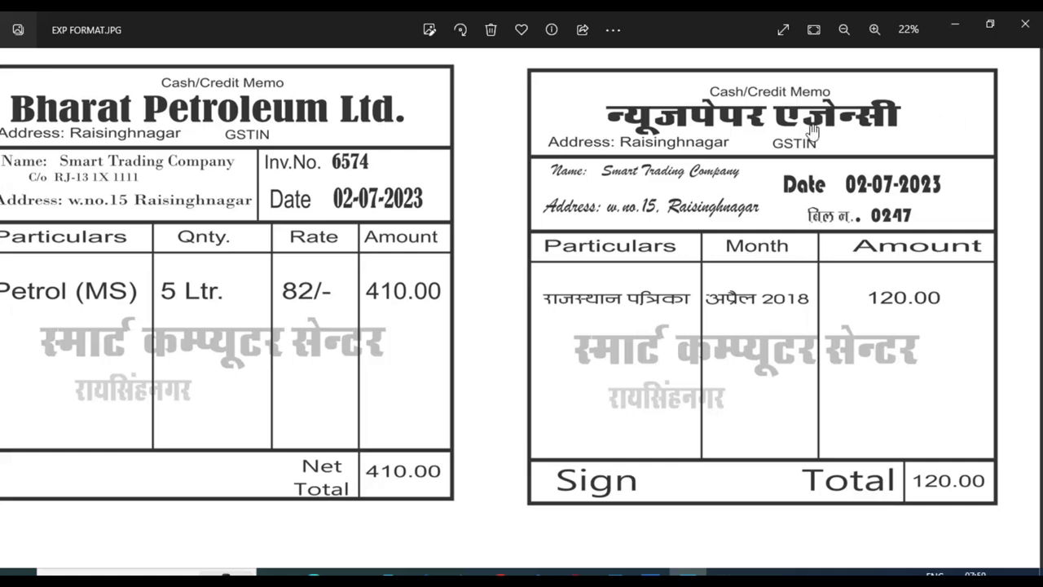
scroll(738, 214, down, 3)
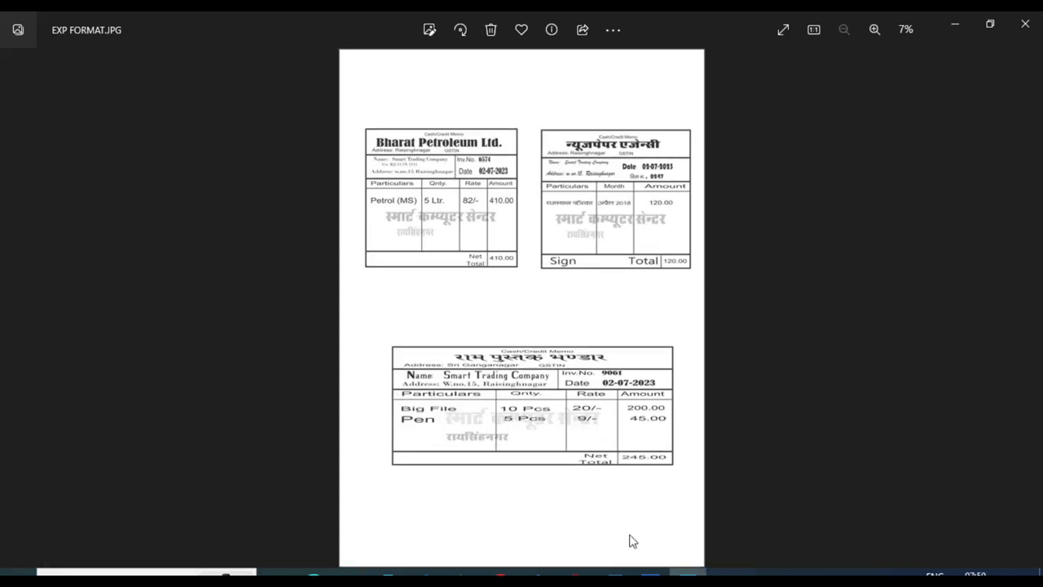
click(652, 573)
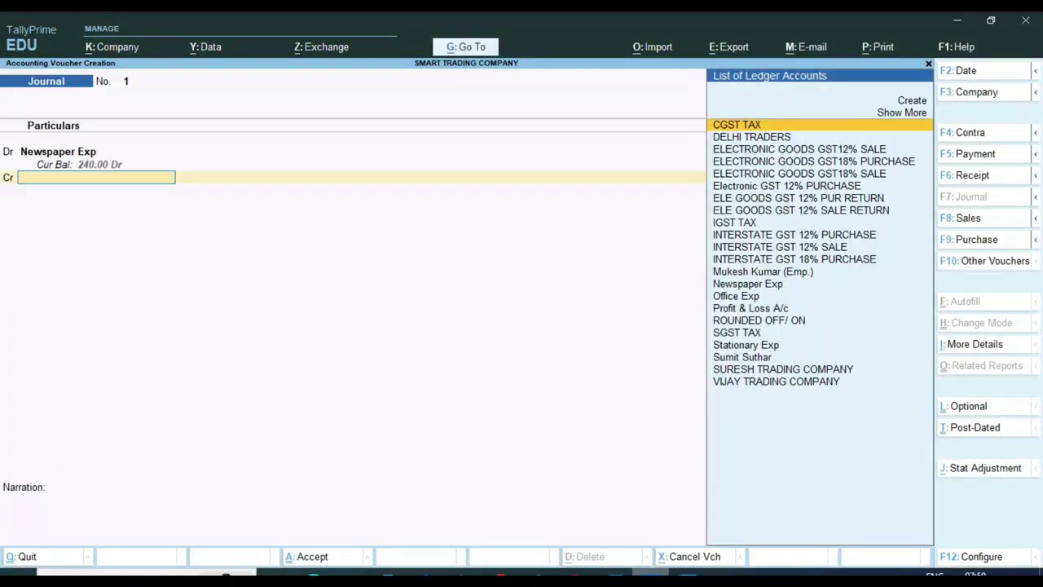
key(alt+c)
text(News)
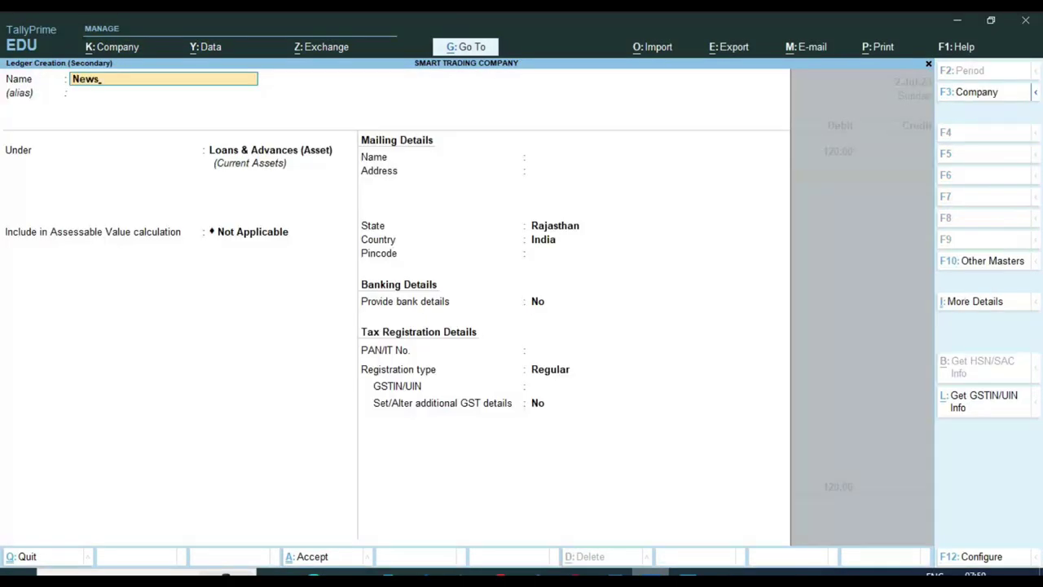
text(paper Agency)
key(Return)
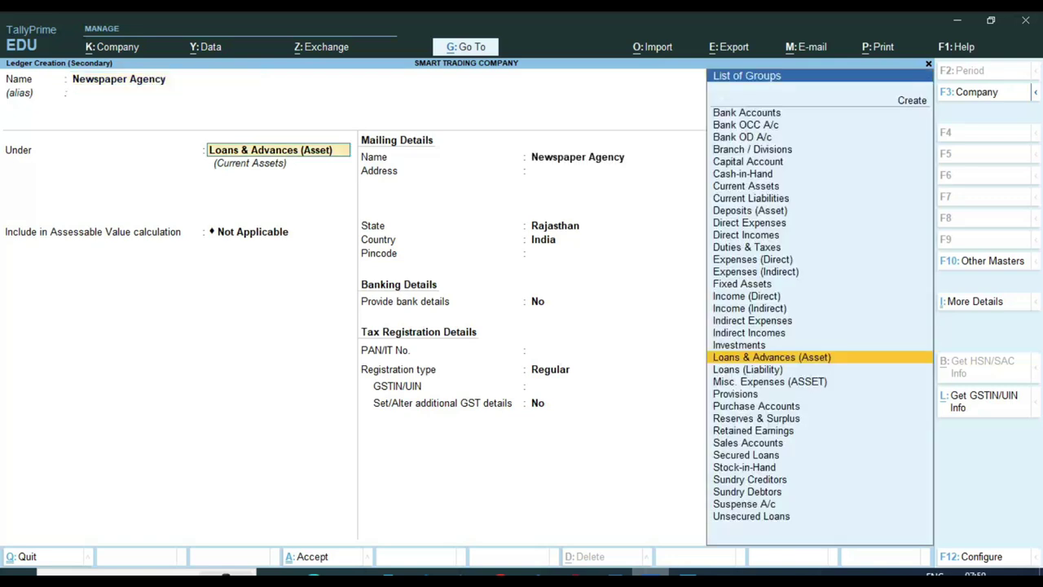
Group the Newspaper Agency ledger under Current Liabilities.
text(Cu)
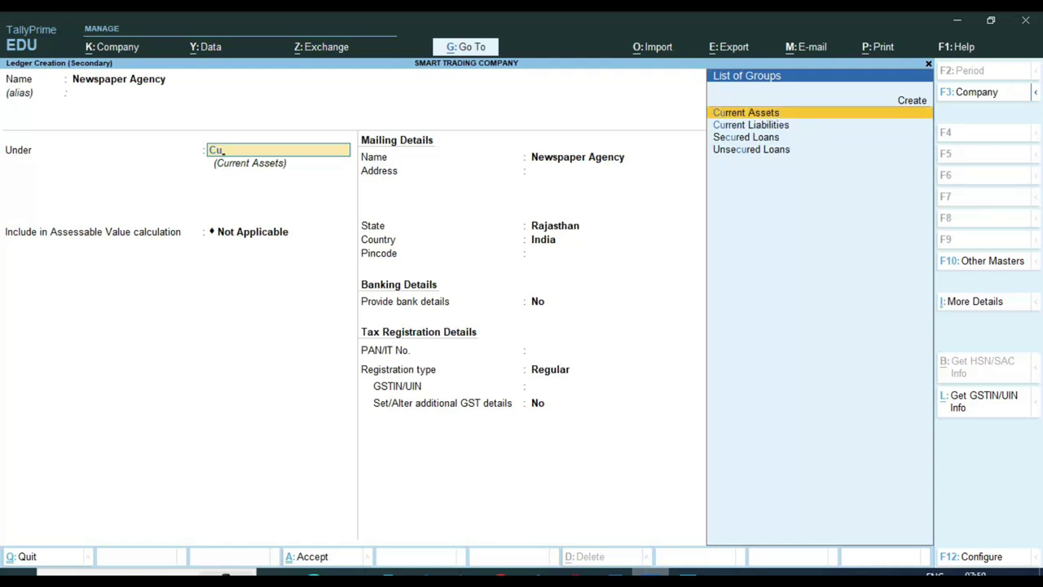
key(Down)
key(Return)
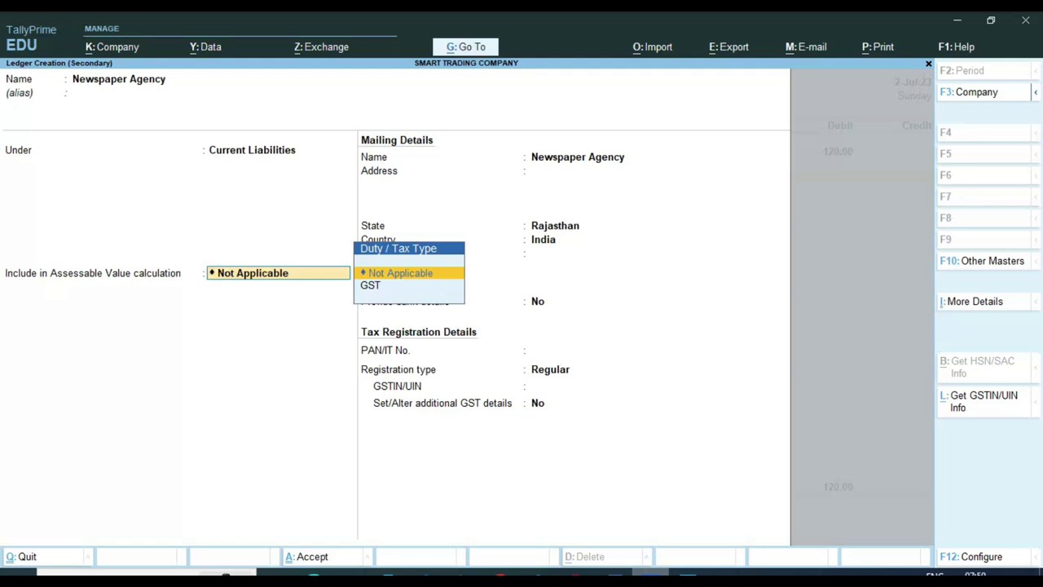
Discard the unsaved Newspaper Agency ledger and quit the unfinished journal voucher.
key(BackSpace)
key(Escape)
key(y)
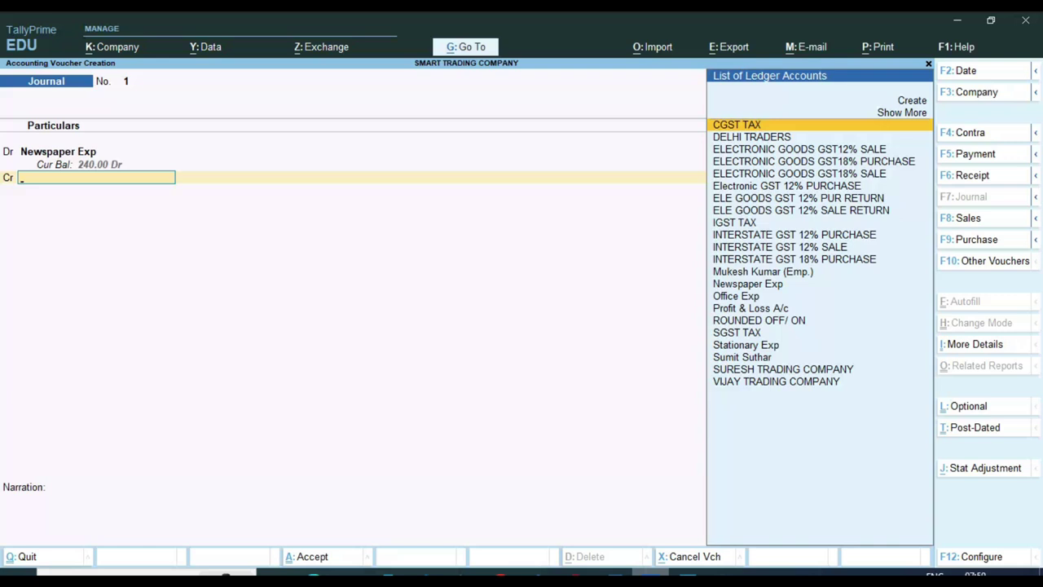
key(Escape)
key(y)
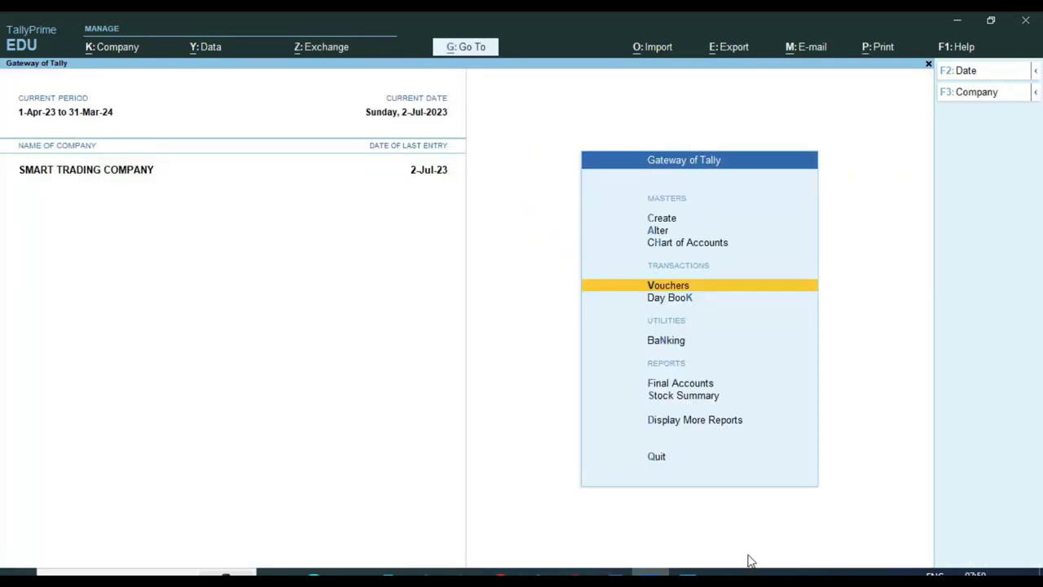
Check the Big File and Pen bill in EXP FORMAT.JPG and start a payment voucher numbered 9061 in TallyPrime.
click(688, 573)
scroll(507, 418, up, 2)
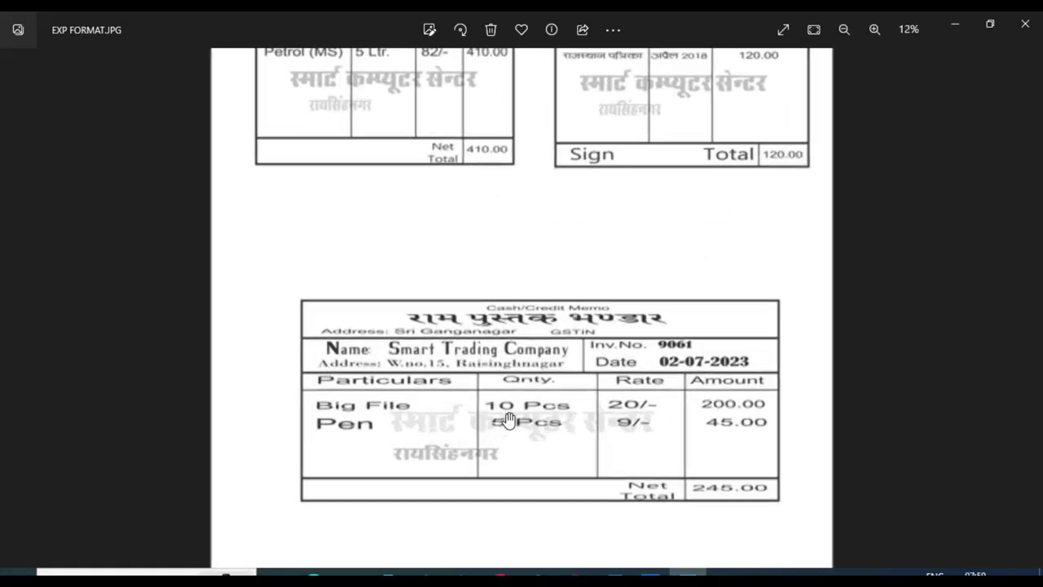
scroll(507, 418, up, 2)
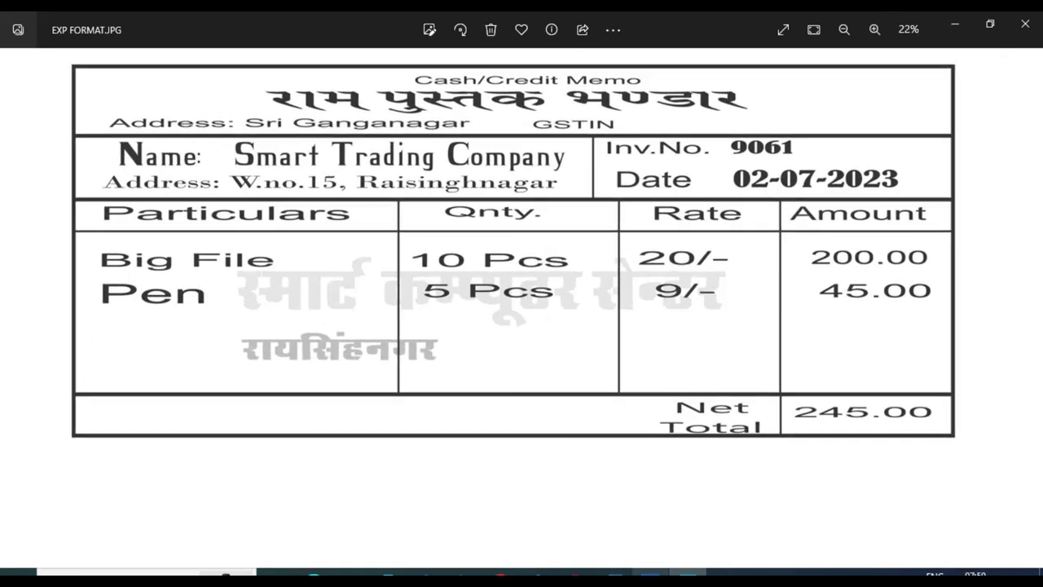
click(612, 573)
click(648, 573)
key(Return)
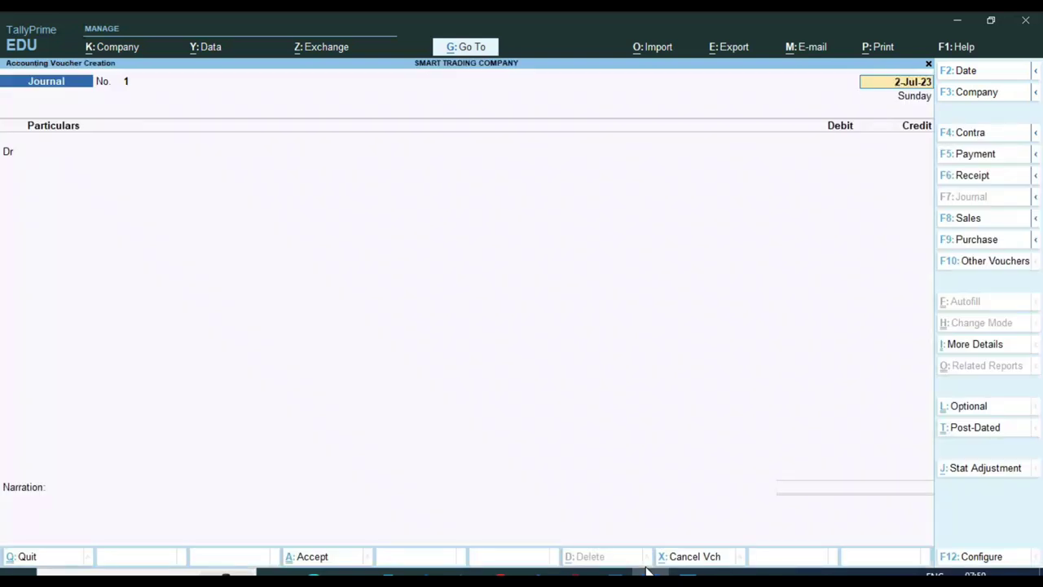
key(F5)
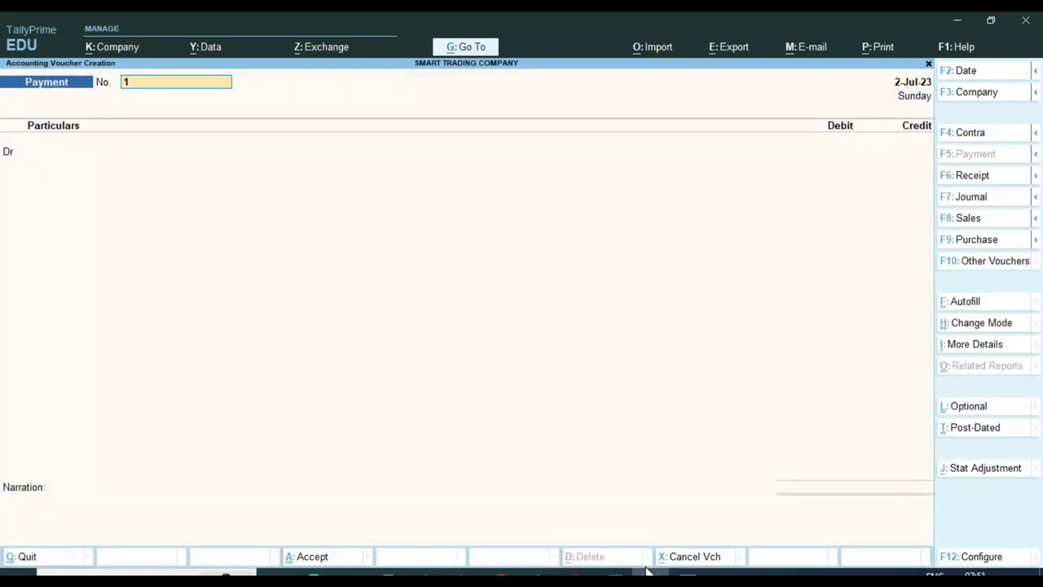
click(648, 573)
click(648, 573)
text(9061)
key(Return)
key(Return)
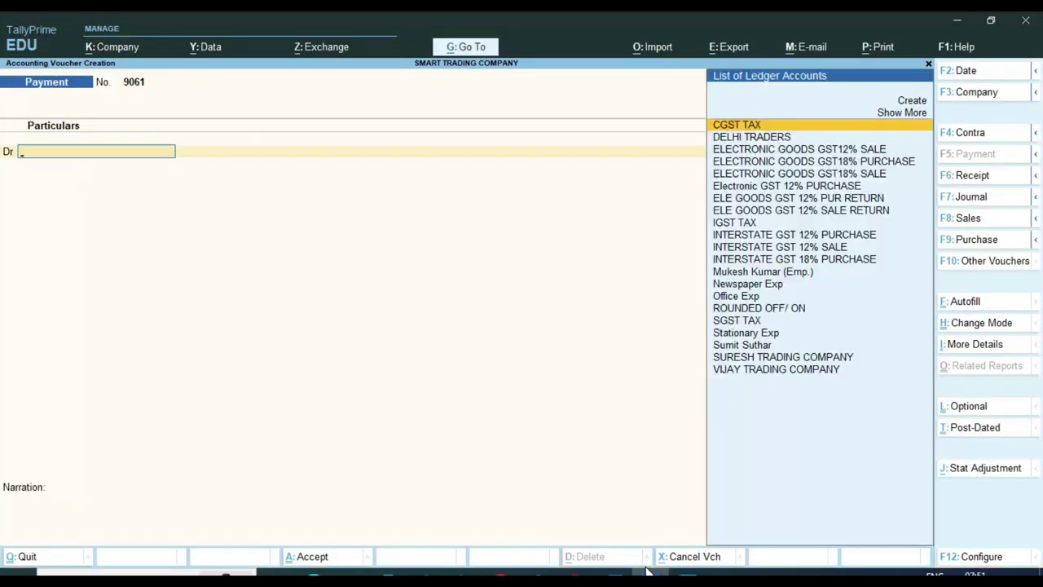
Debit the Newspaper Exp ledger with 245 and credit Cash with 245 in the payment voucher.
click(648, 573)
click(648, 573)
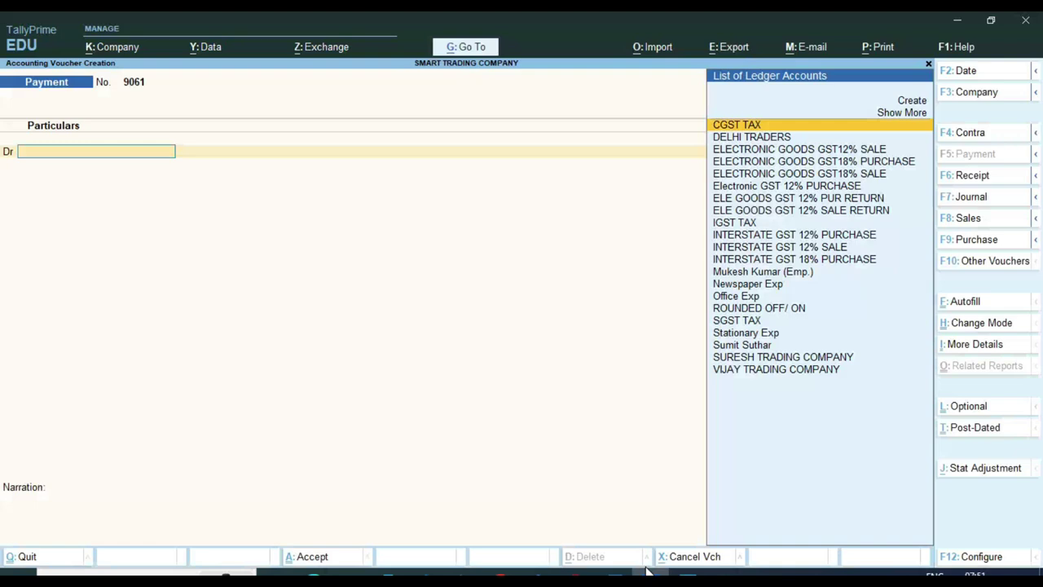
text(New)
key(Return)
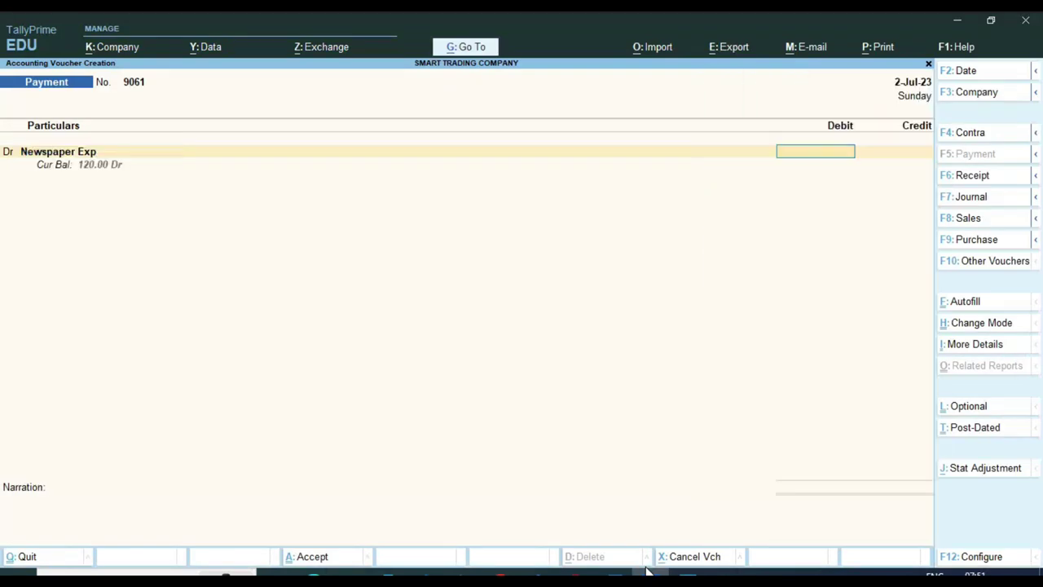
click(648, 573)
click(648, 573)
text(245)
key(Return)
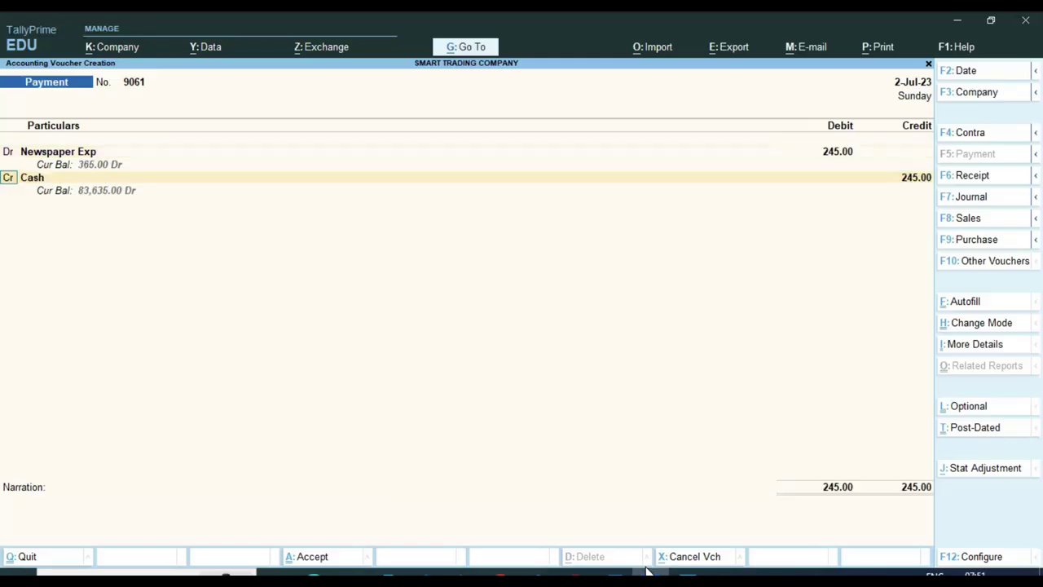
key(Return)
key(Return)
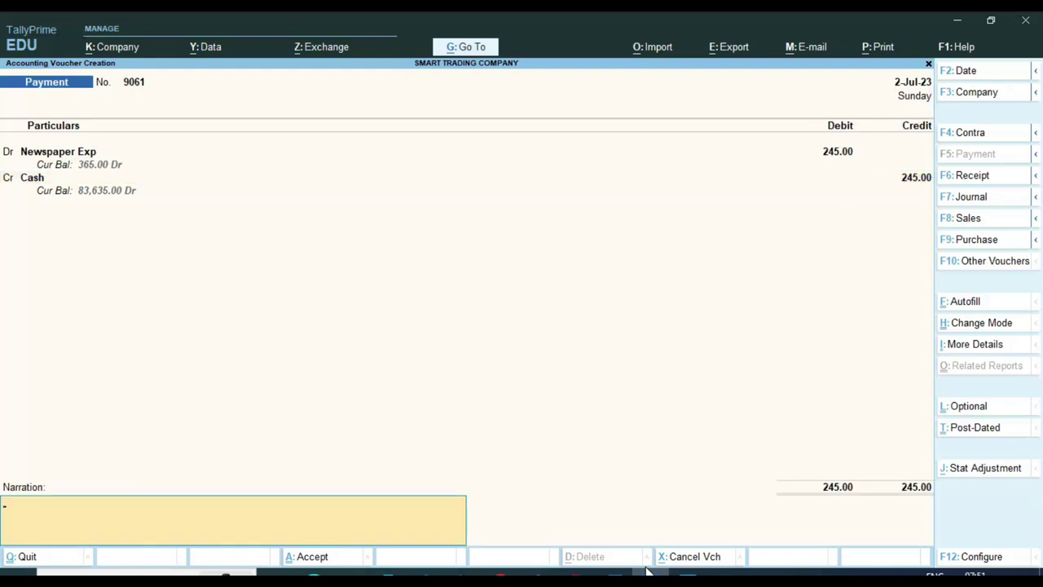
Enter the supplier from the bill, RAM PUSTAK BHANDAR, as the narration and save the payment voucher.
click(648, 573)
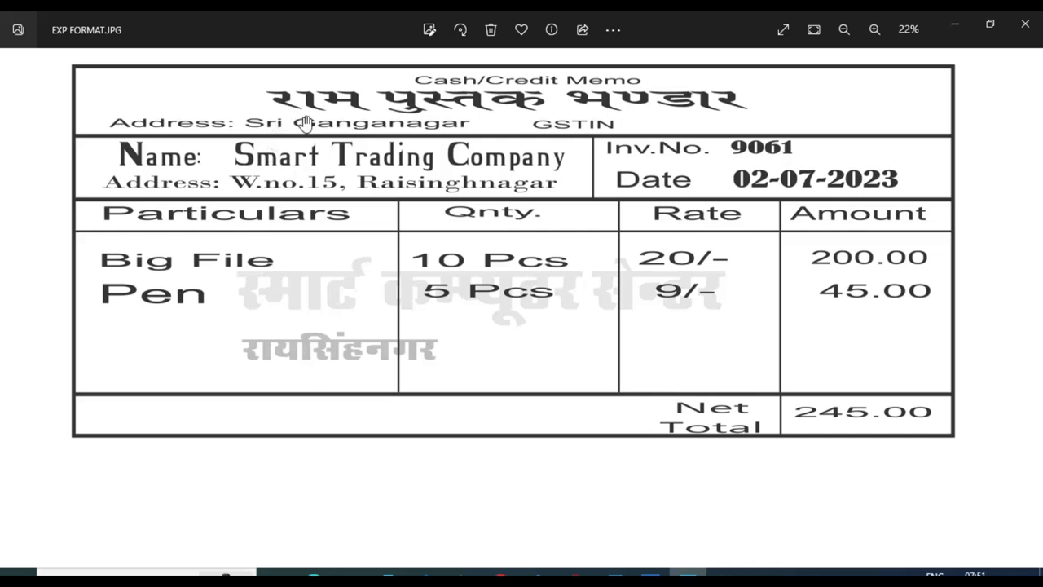
key(alt+Tab)
text(ram pu)
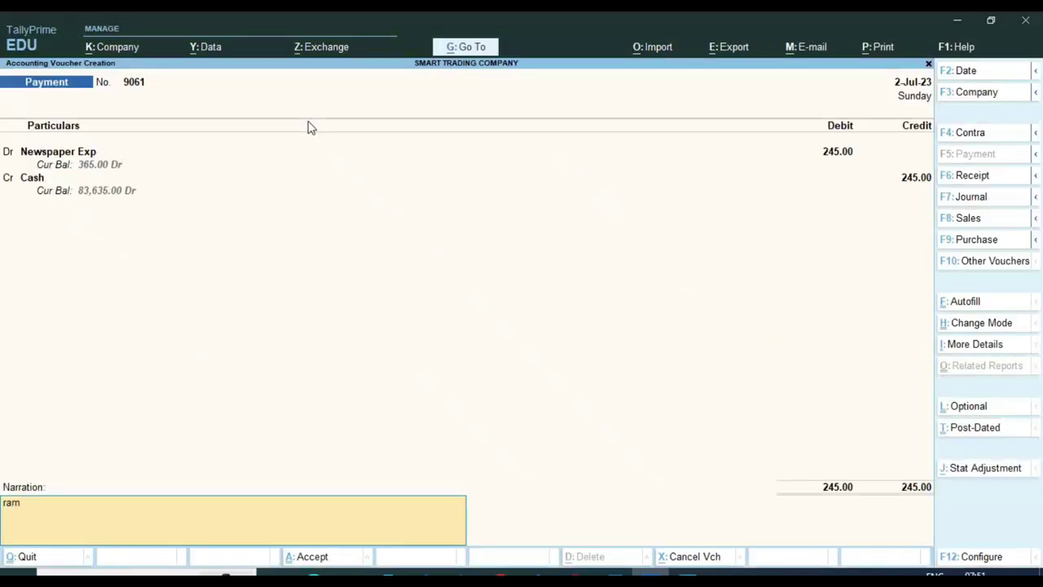
key(BackSpace)
key(BackSpace)
key(BackSpace)
key(BackSpace)
key(BackSpace)
text(RAM PUSTAK BHA)
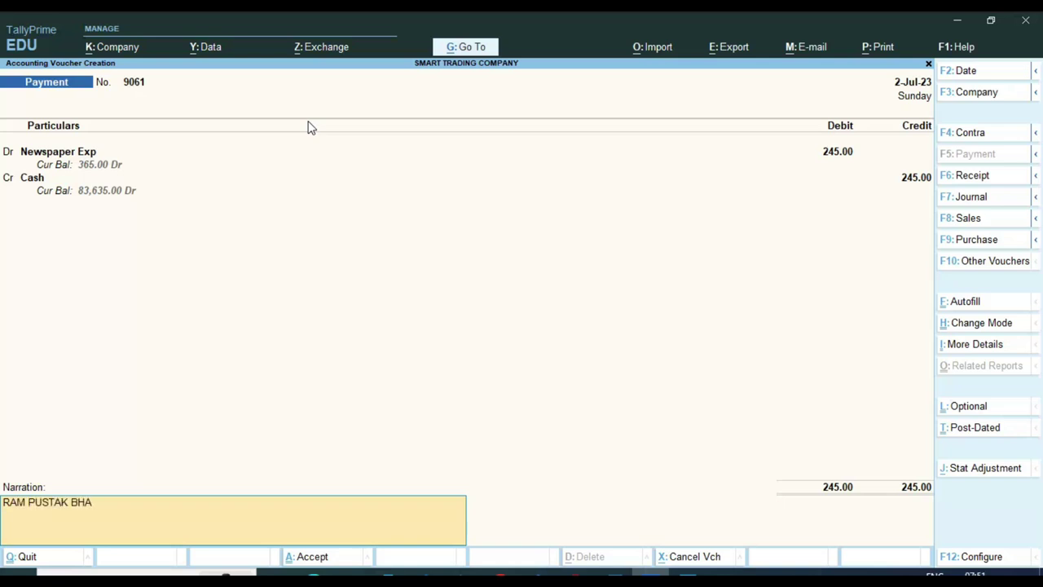
text(NDAR)
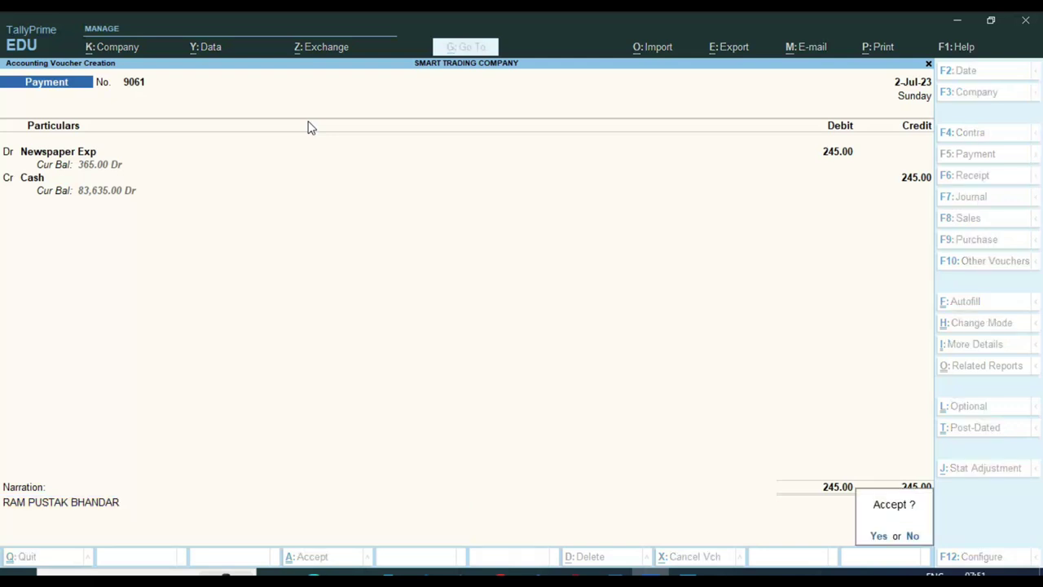
click(310, 128)
key(Return)
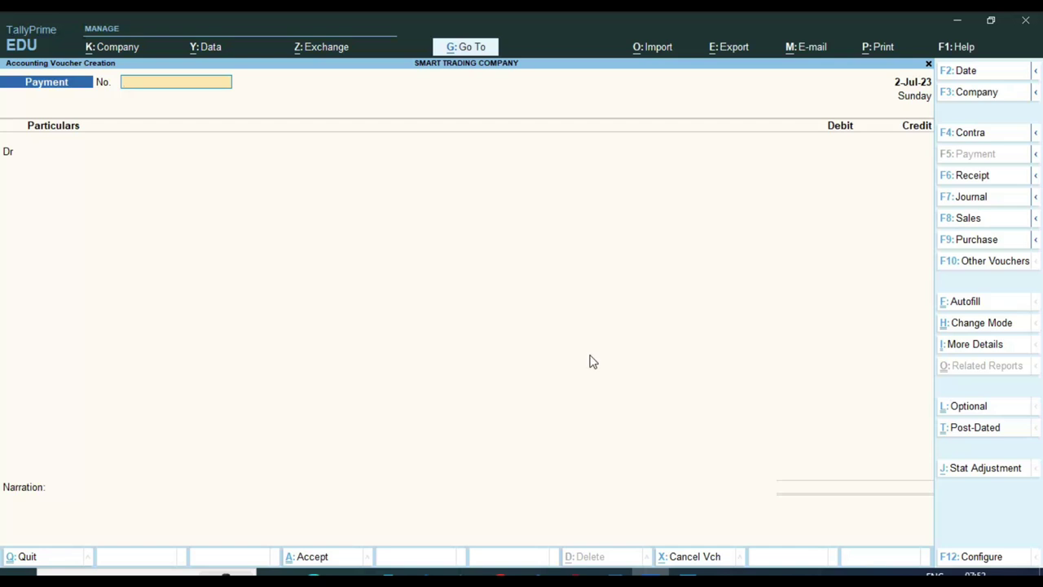
Look up debit note 001 in the Word document dn 1-3.docx and number the new TallyPrime payment voucher DN 001.
click(612, 573)
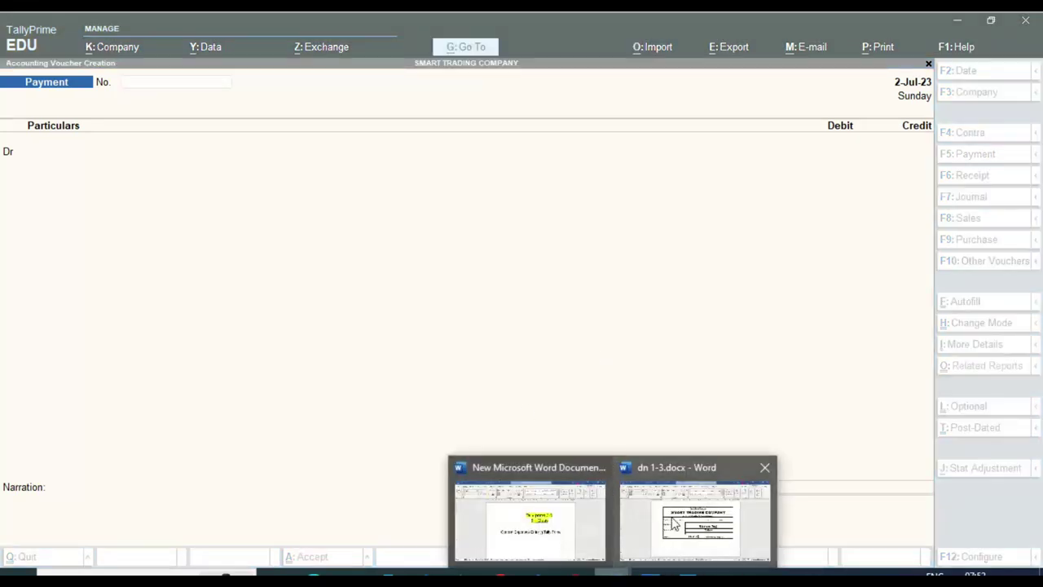
click(673, 524)
scroll(620, 367, up, 10)
scroll(539, 246, down, 2)
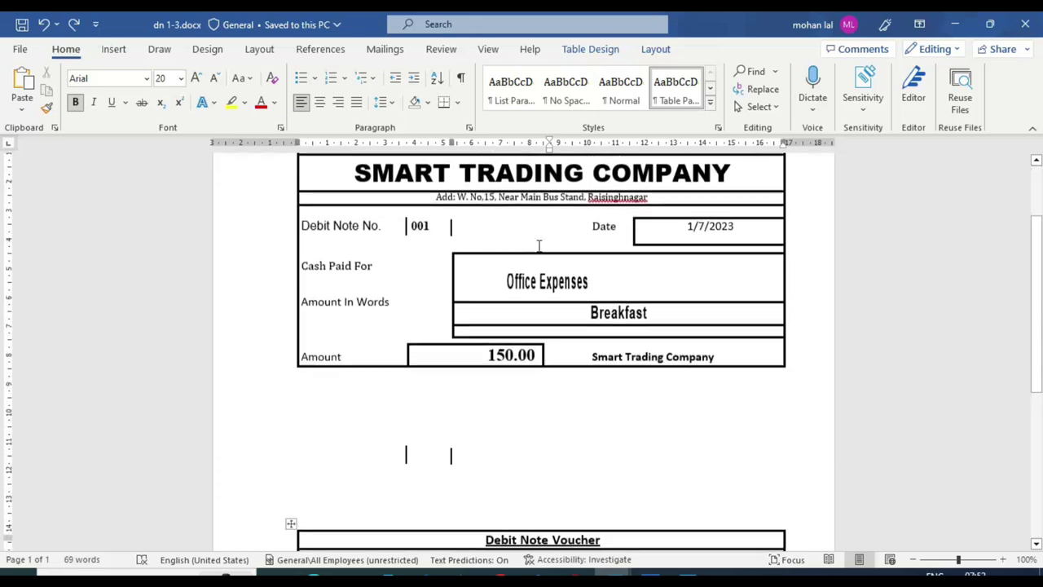
scroll(539, 246, down, 1)
scroll(550, 309, up, 1)
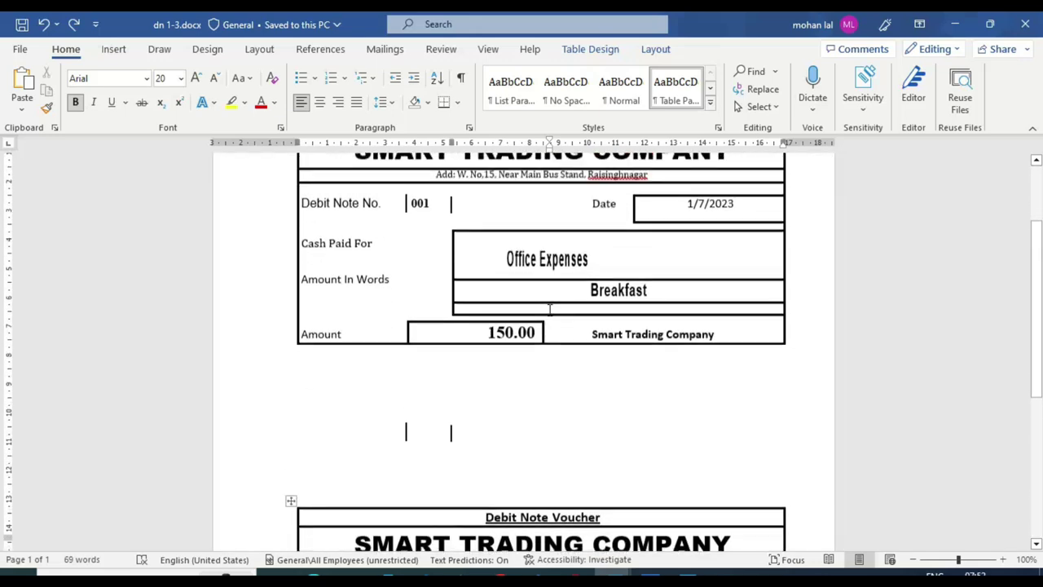
scroll(550, 309, up, 2)
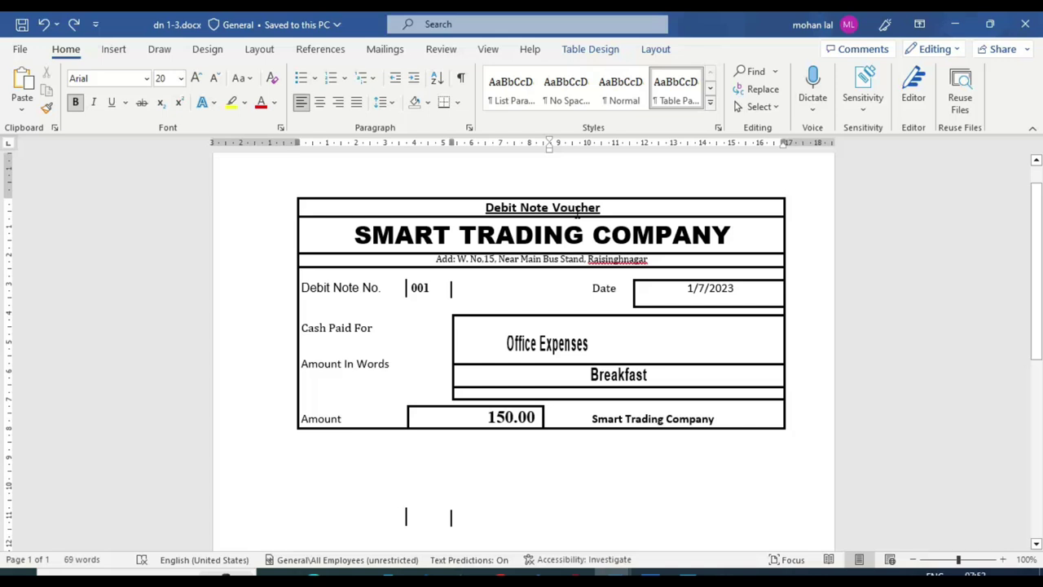
click(652, 579)
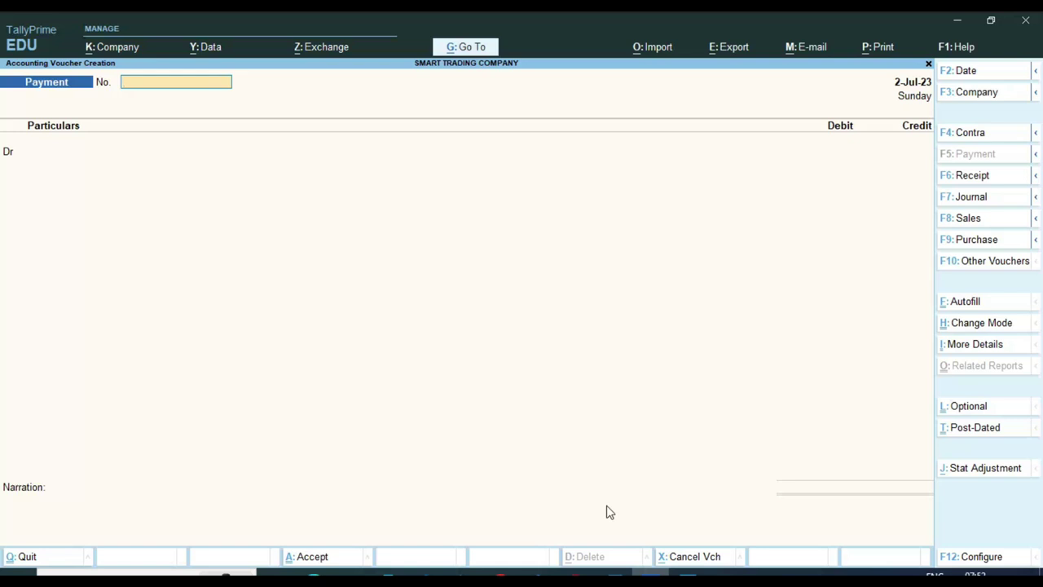
text(DN 001)
key(Return)
key(Return)
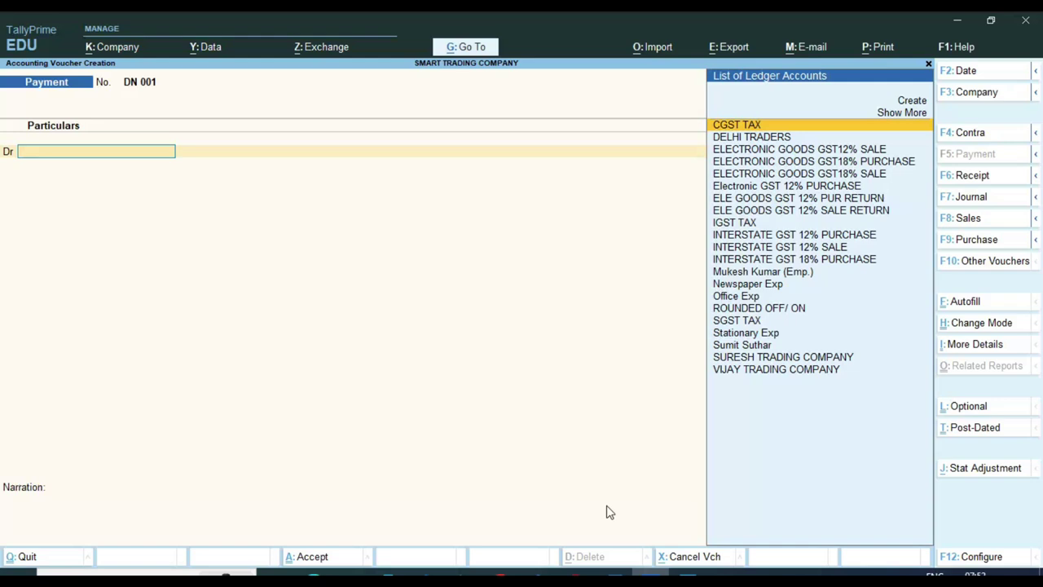
Debit the Office Exp ledger with 150 and credit Cash with 150 in the payment voucher.
text(OFF)
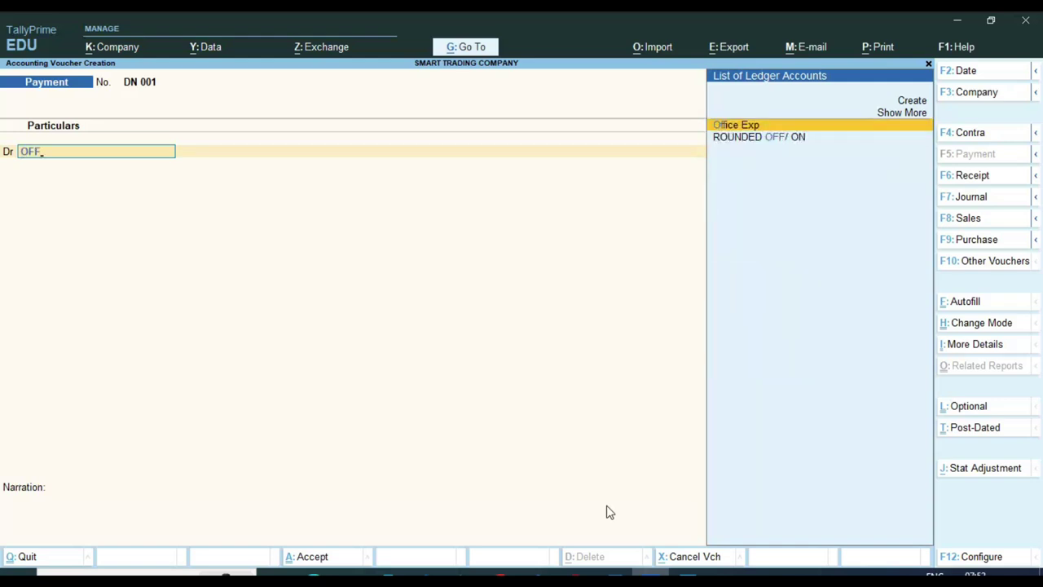
key(Return)
key(alt+Tab)
key(alt+Tab)
text(1)
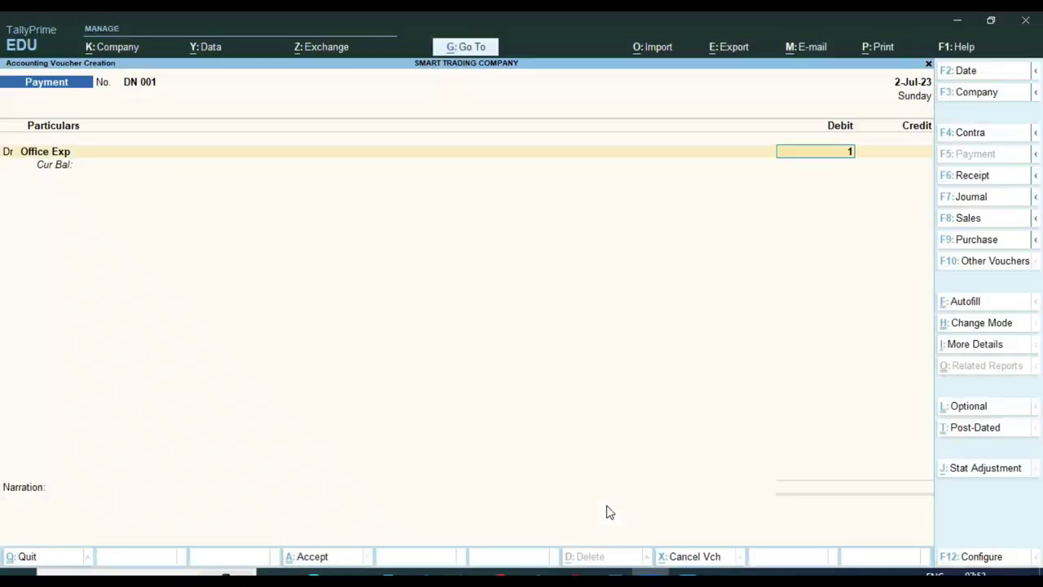
text(50)
key(Return)
text(C)
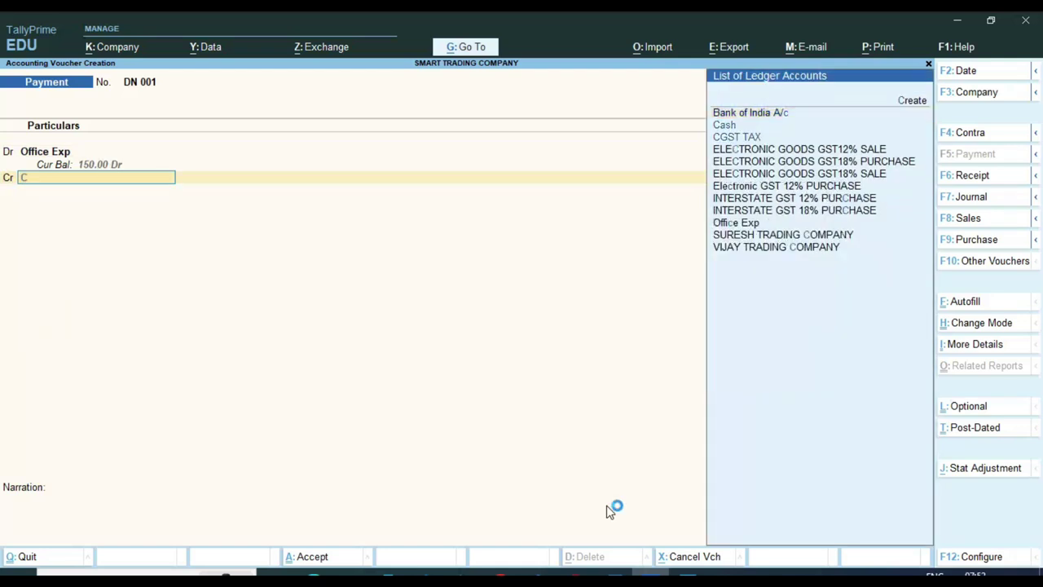
text(as)
key(Return)
key(Return)
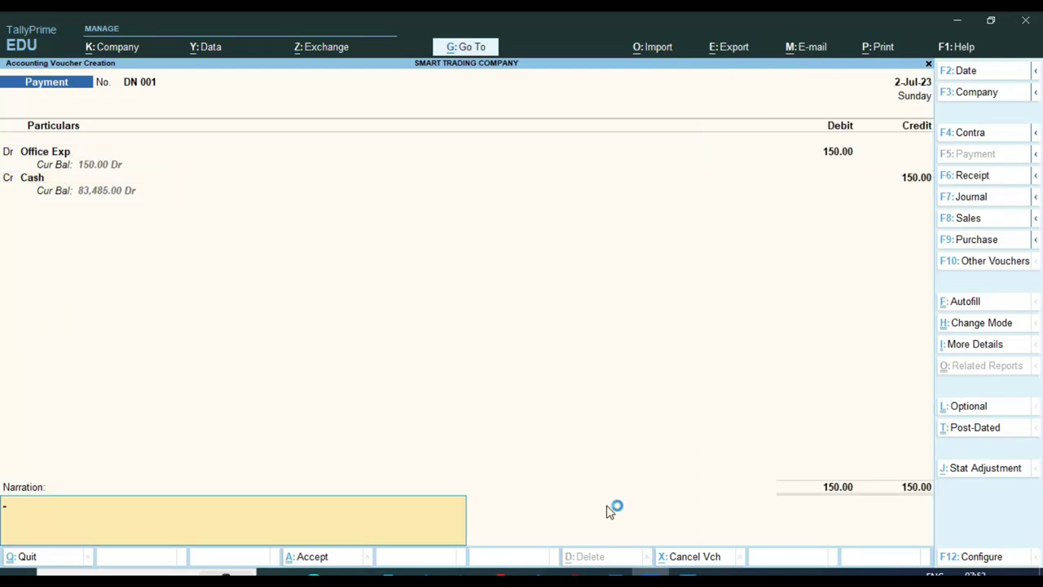
Check the purpose on debit note 001, enter BREAKFAST as the narration and save the voucher.
key(alt+Tab)
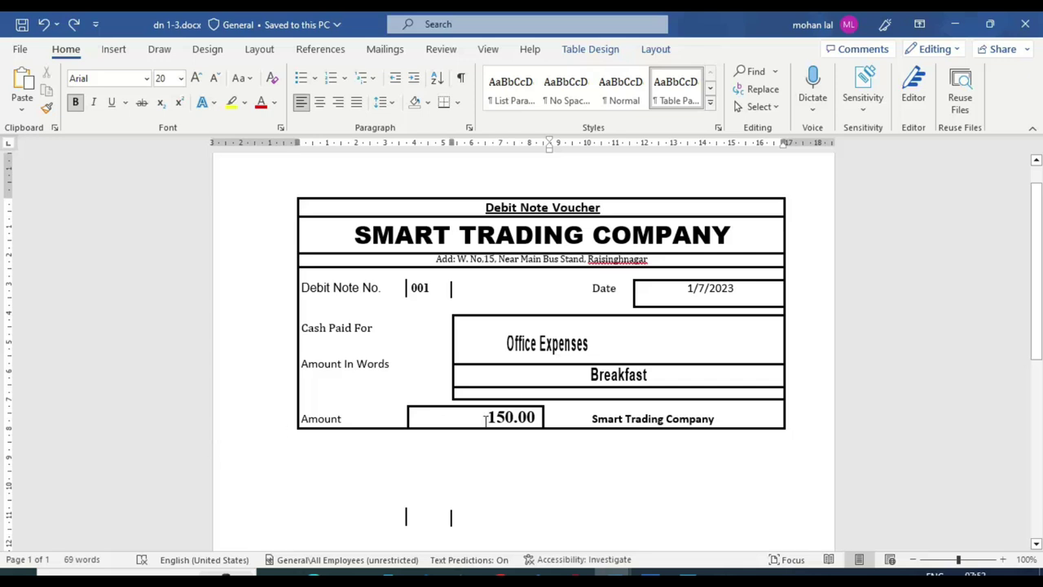
key(alt+Tab)
text(BREA)
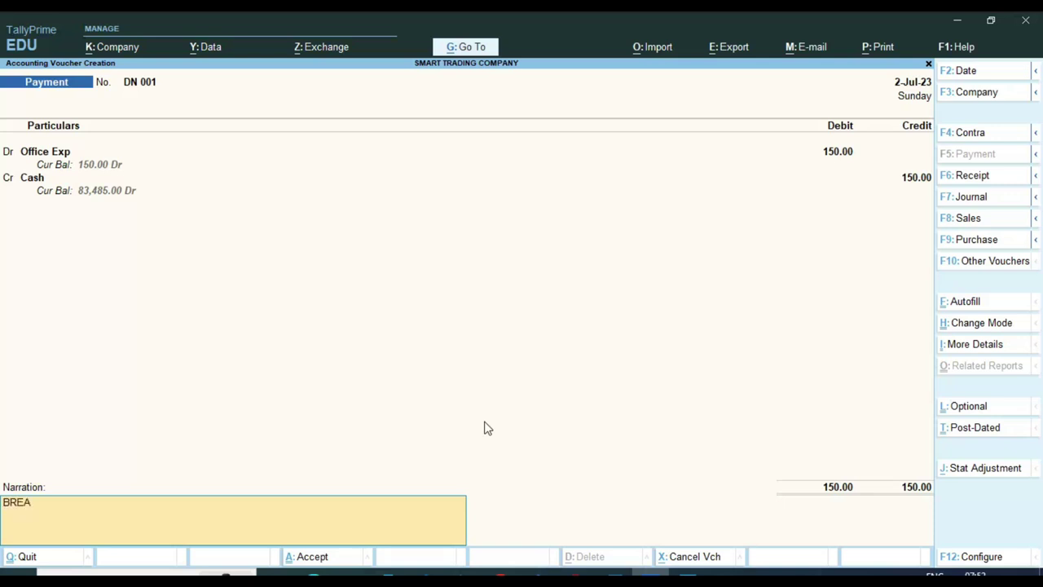
text(KFAST)
key(Return)
key(Return)
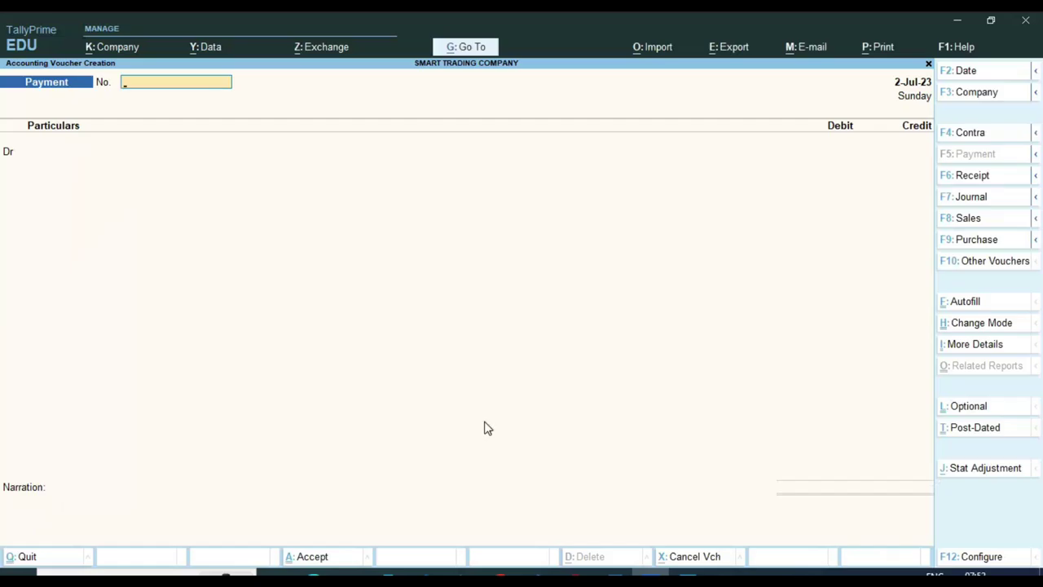
Look up debit note 002 in the Word document and number the next payment voucher DN-002.
key(alt+Tab)
scroll(486, 456, down, 5)
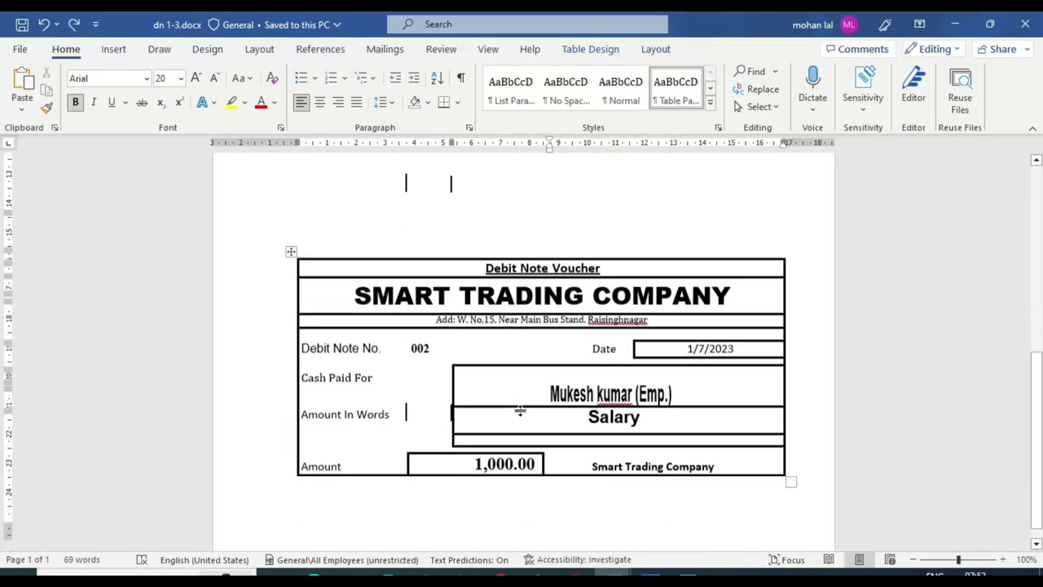
click(548, 324)
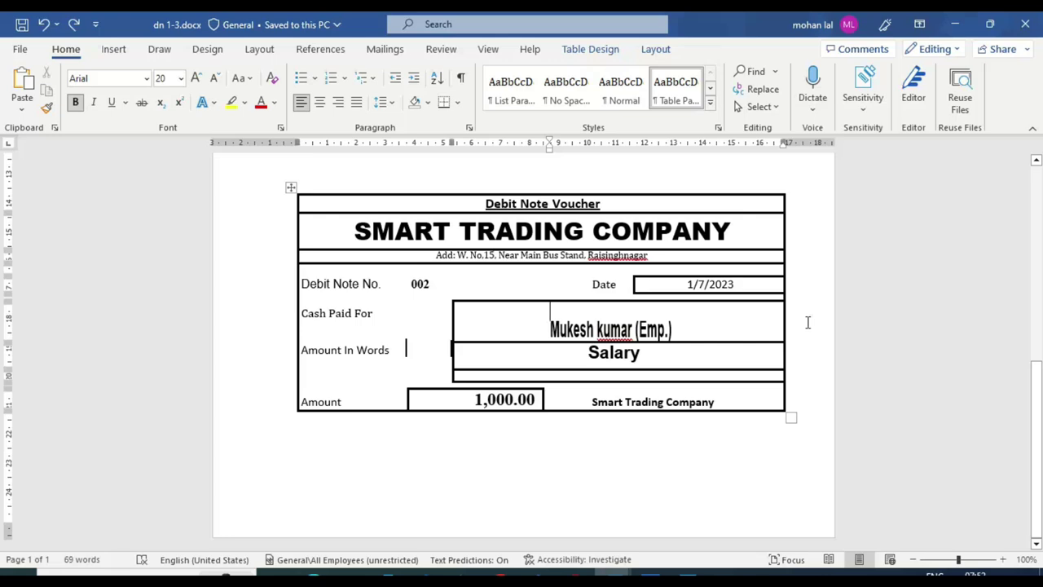
key(alt+Tab)
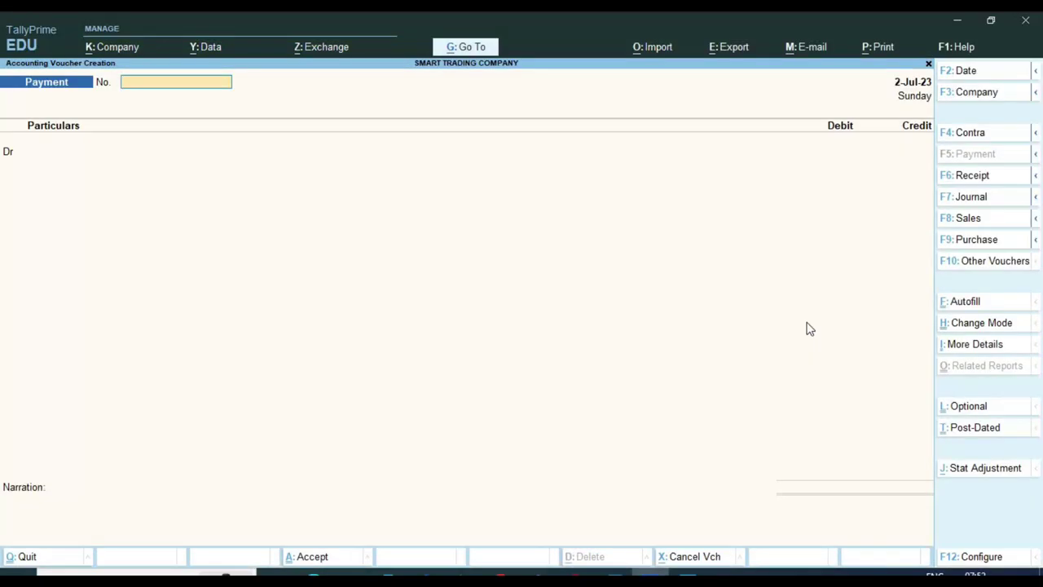
text(DN-002)
key(Return)
key(Return)
Debit the employee's ledger named on debit note 002 with the salary amount of 1000.
text(M)
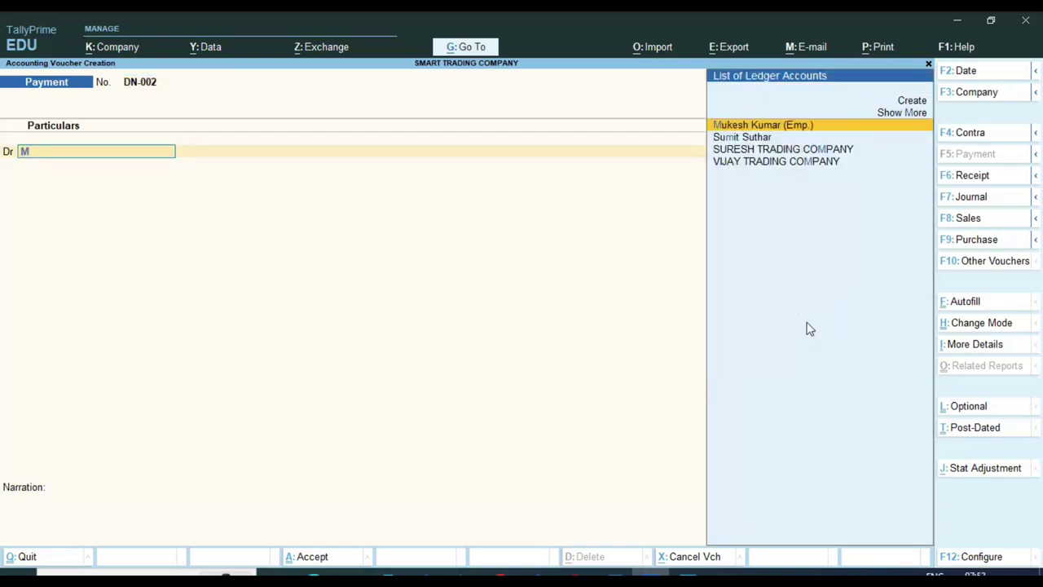
text(U)
key(Return)
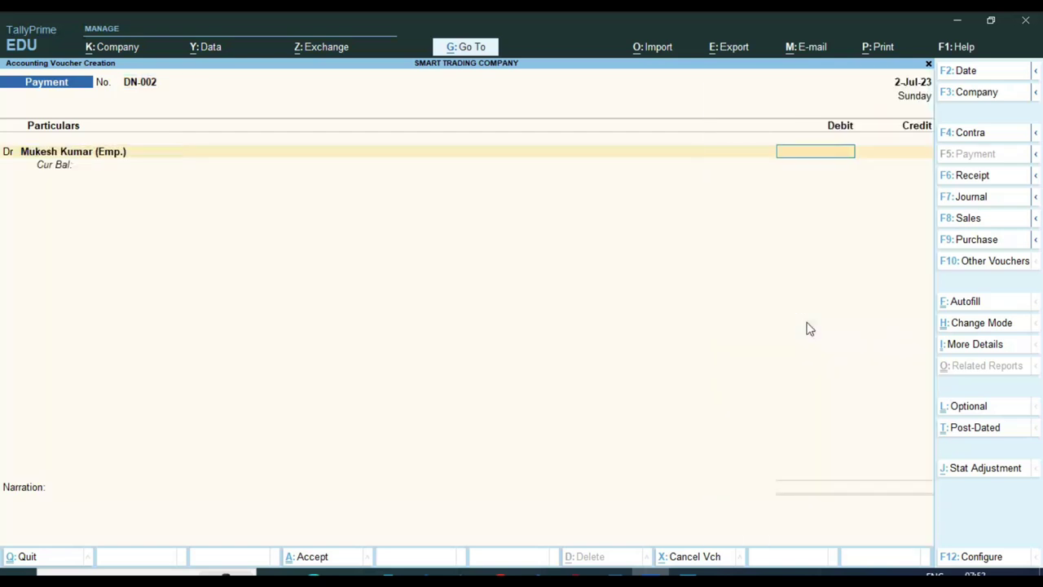
key(alt+Tab)
key(alt+Tab)
text(1000)
key(Return)
key(Return)
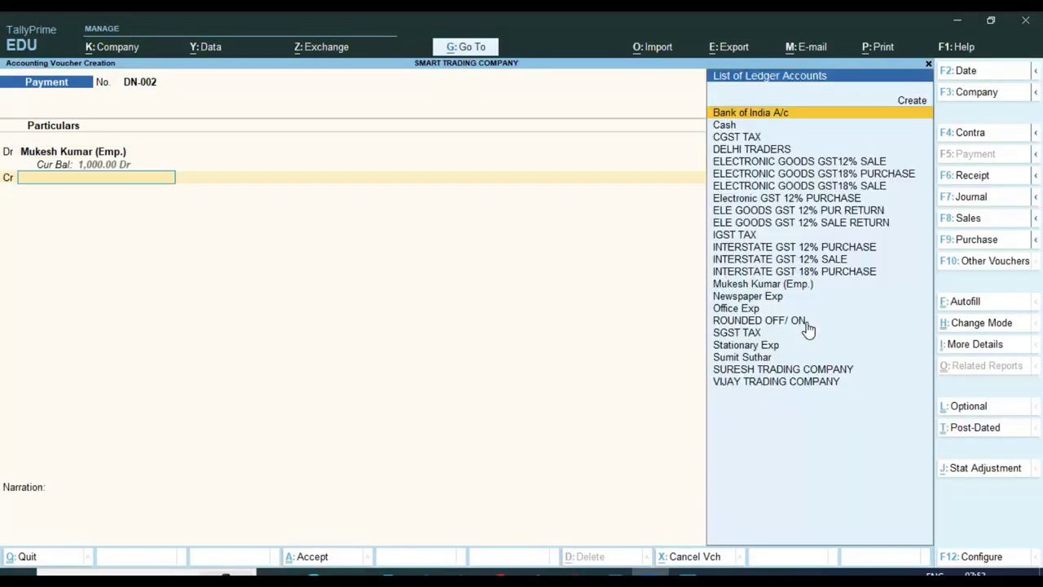
Credit Cash with 1000 in payment voucher DN-002, enter ADVANCE SALARY as the narration and save the voucher.
text(cas)
key(Return)
key(Return)
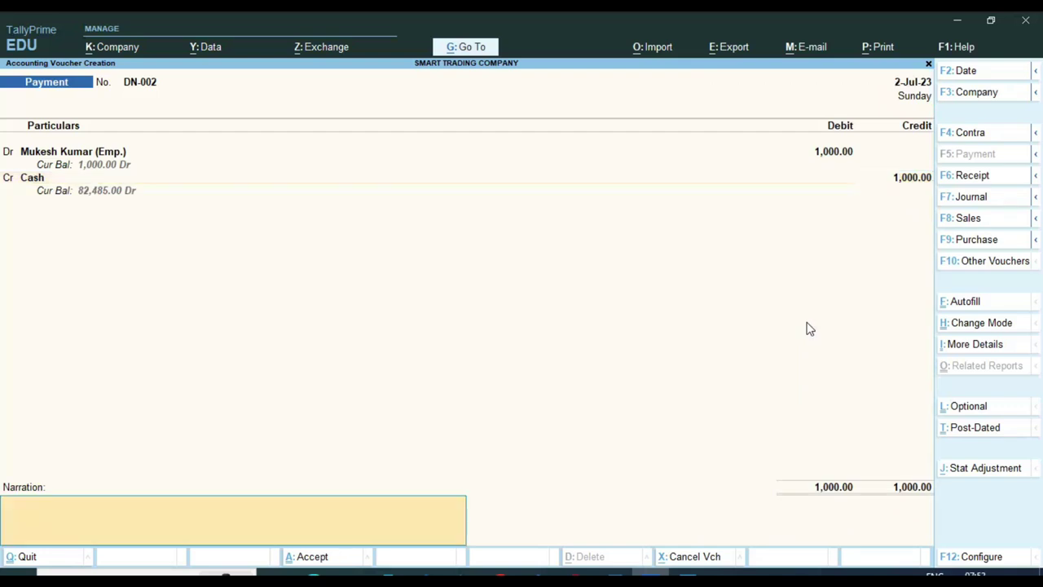
text(ADVANCE SALARY)
key(Return)
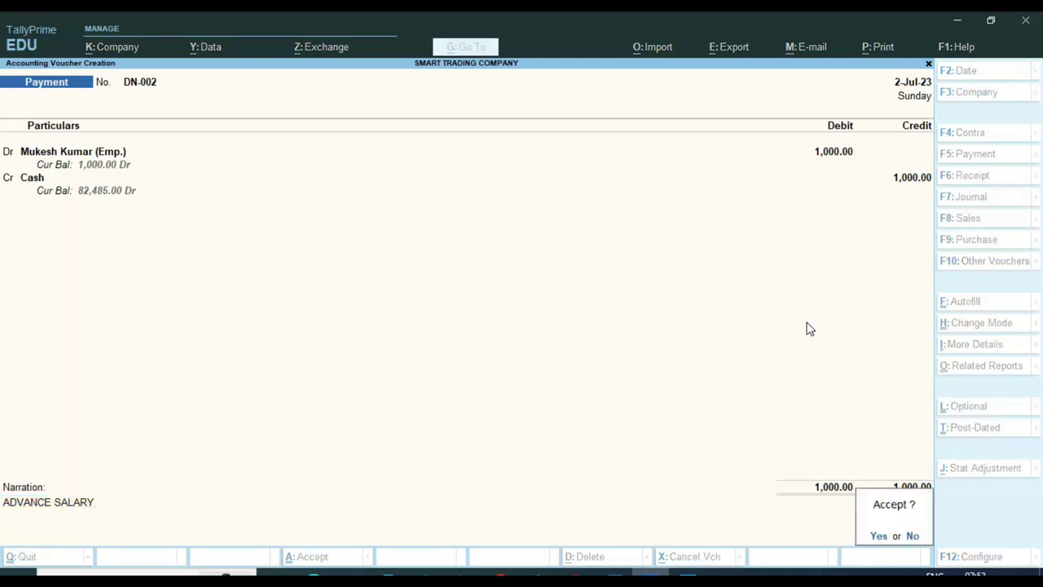
key(Return)
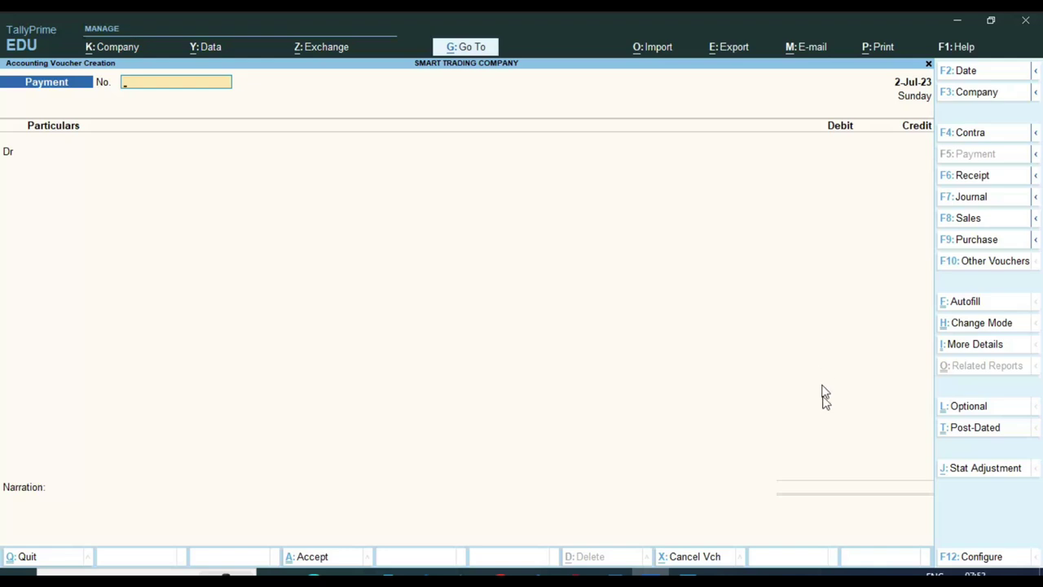
Review debit note 002 in the Word document again and return to TallyPrime.
click(611, 577)
click(667, 530)
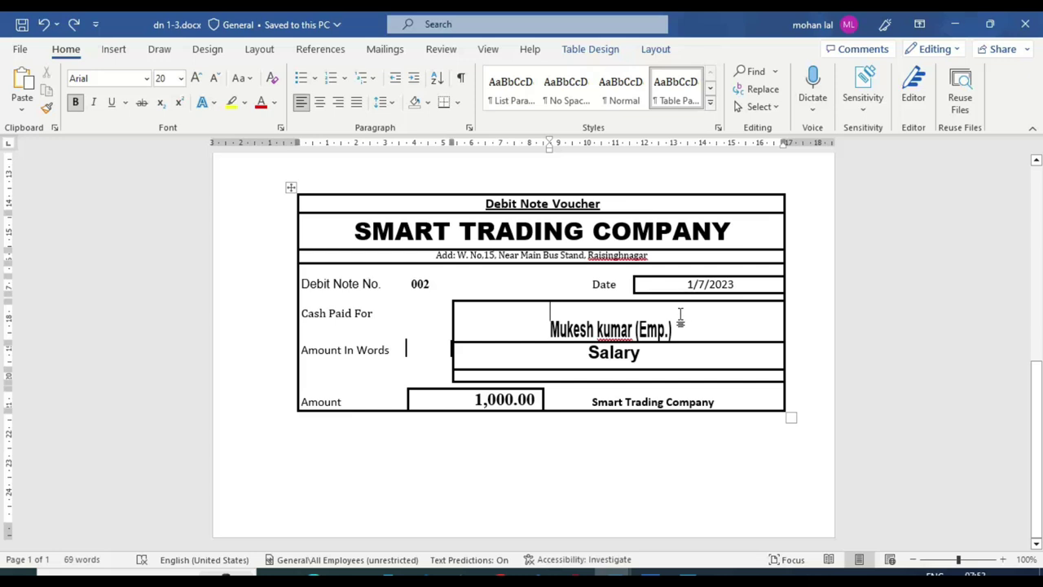
click(651, 577)
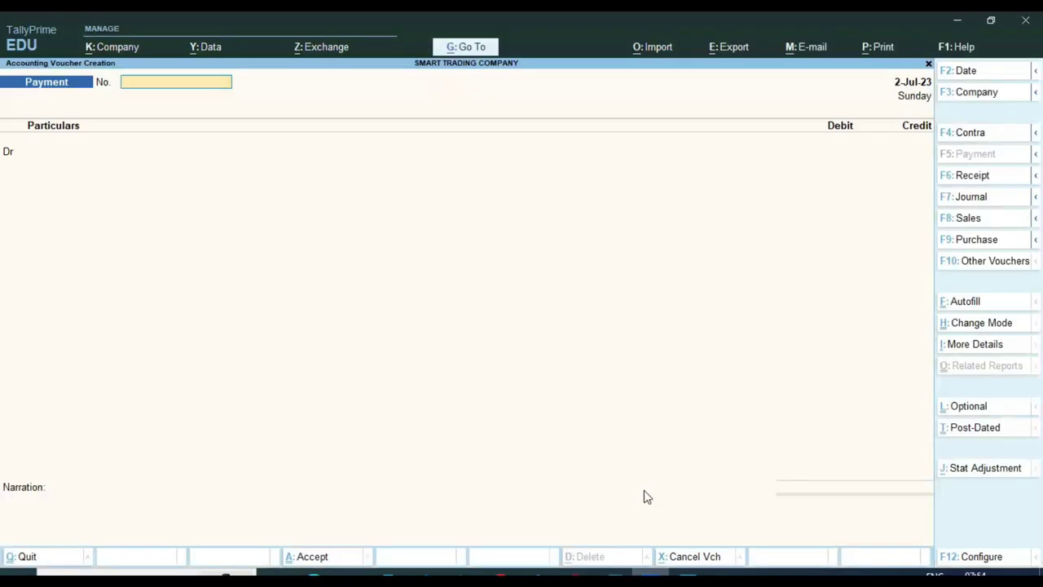
Set the voucher date to 31-Jul-23 and switch to a journal voucher.
key(F2)
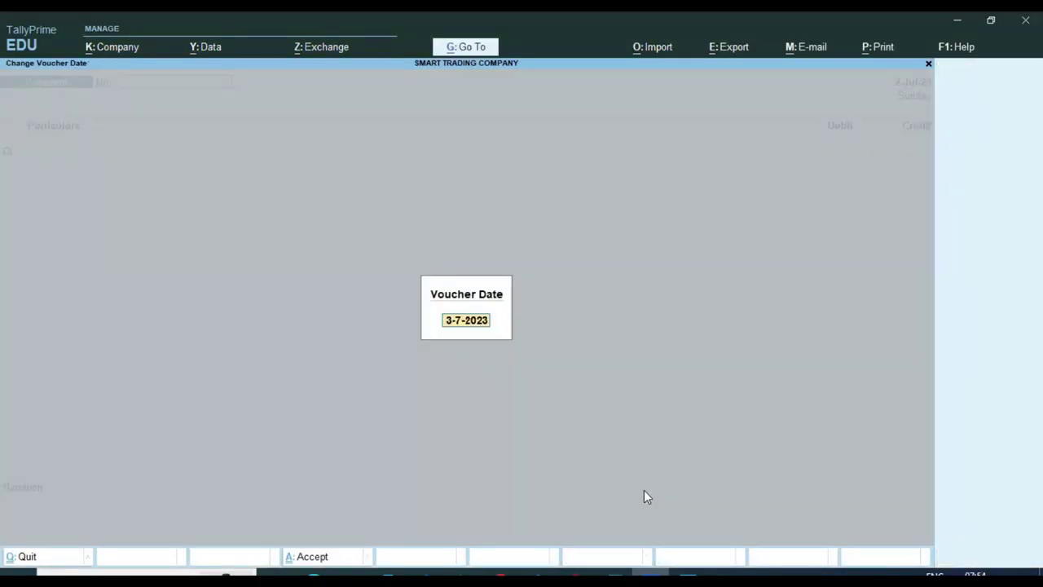
text(31.7)
key(Return)
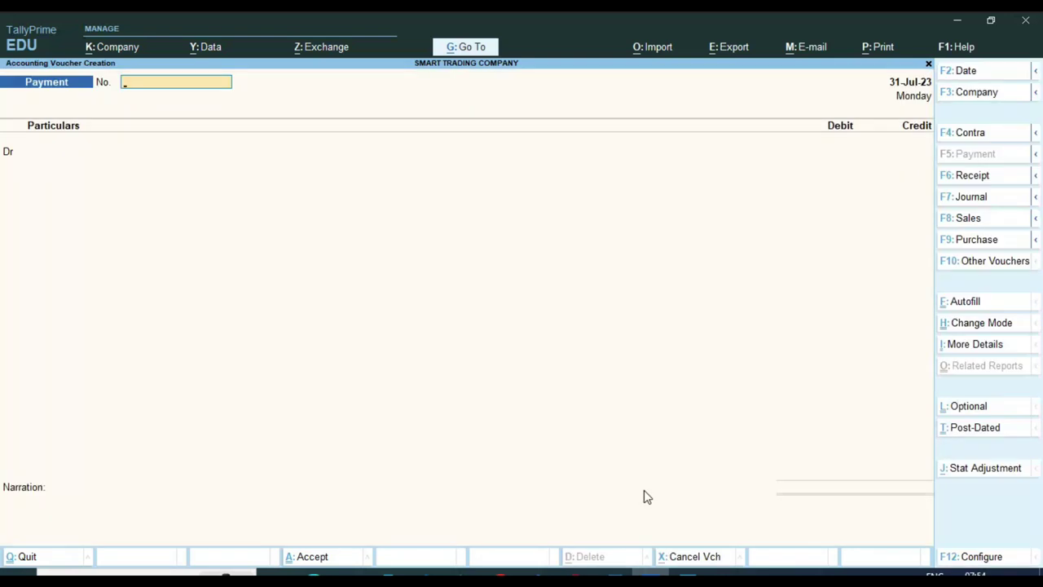
key(F7)
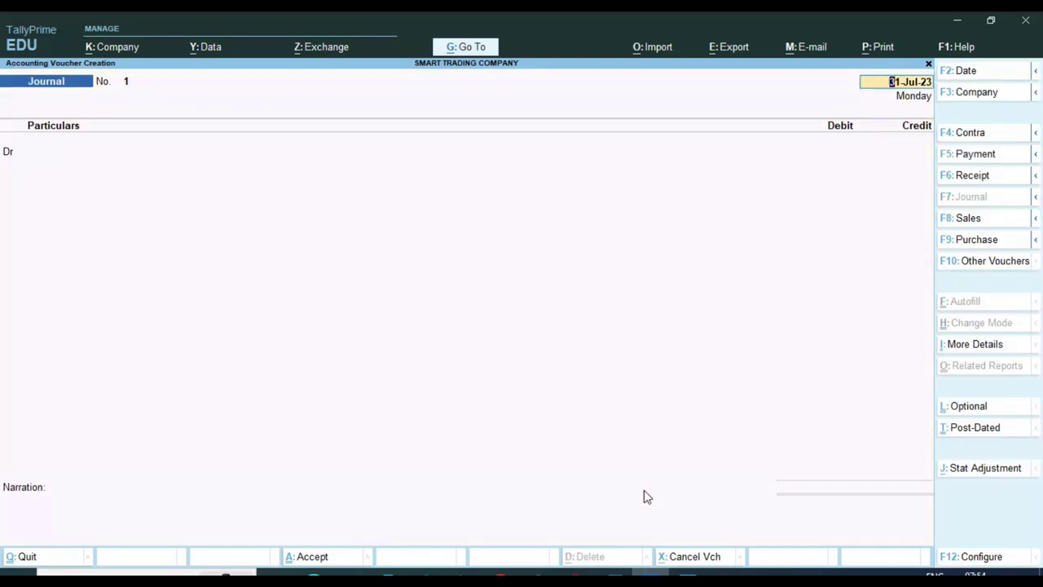
key(Return)
Create a SALARY EXP ledger under Indirect Expenses with GST applicability set to Not Applicable, and use it as the debit account.
key(alt)
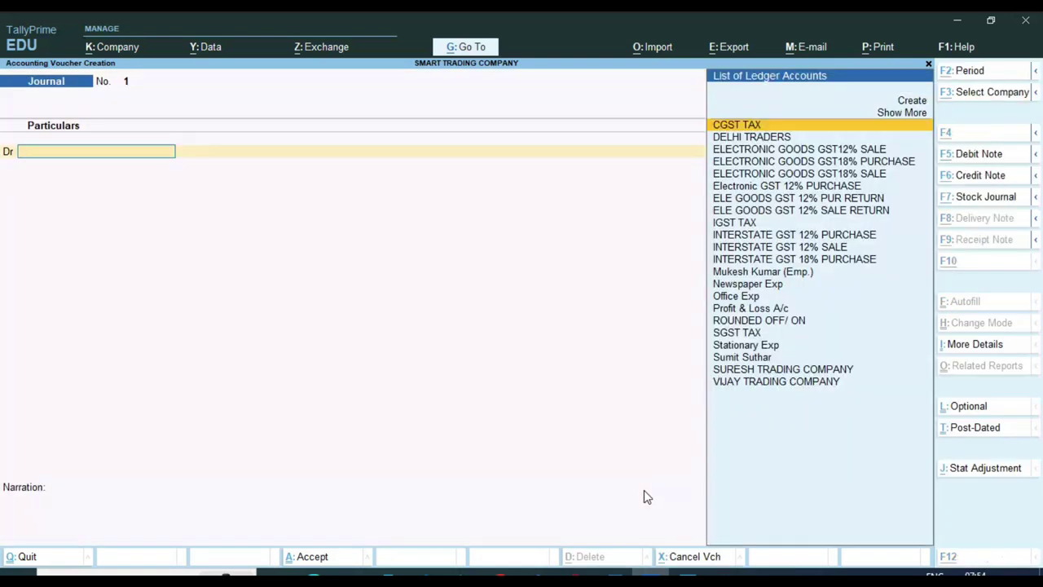
key(alt+c)
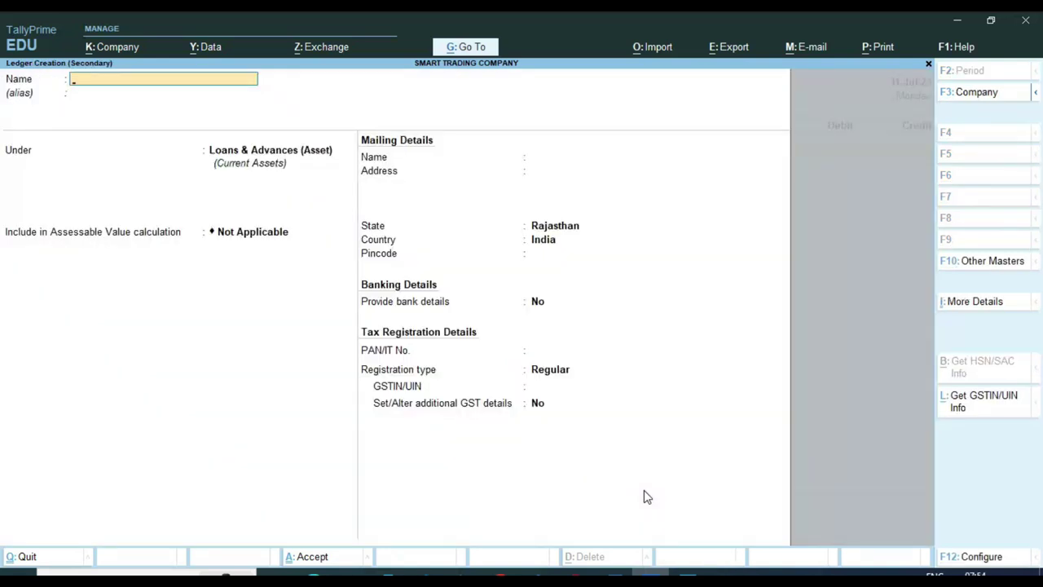
text(SALARY EXP)
key(Return)
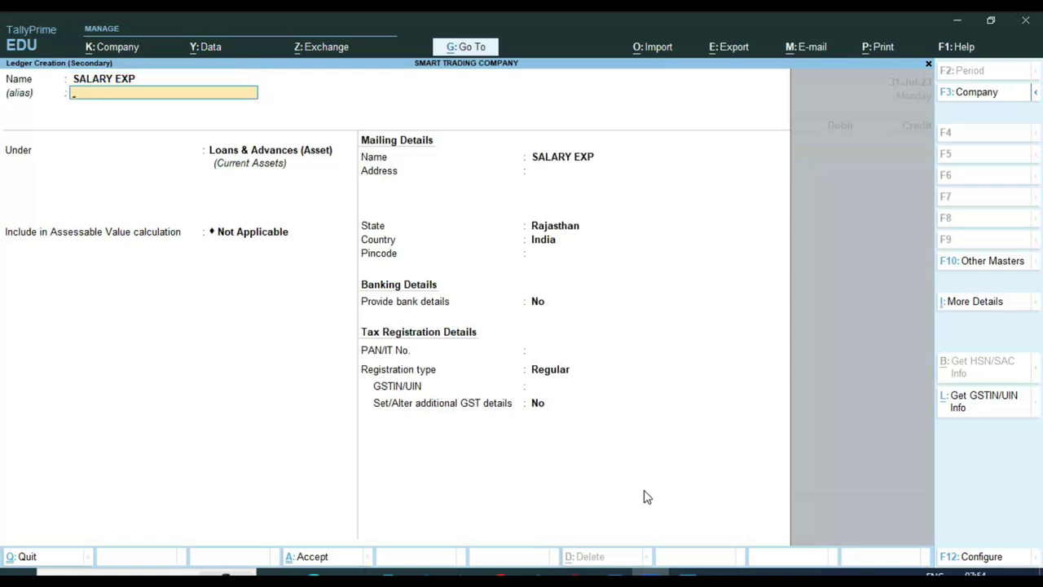
key(Return)
text(IND)
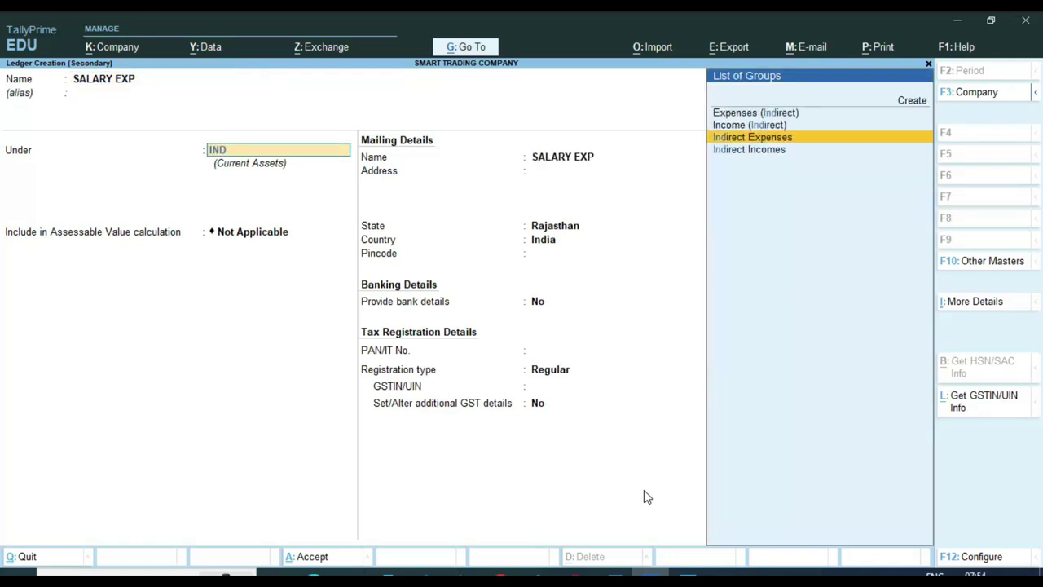
key(Return)
key(Return)
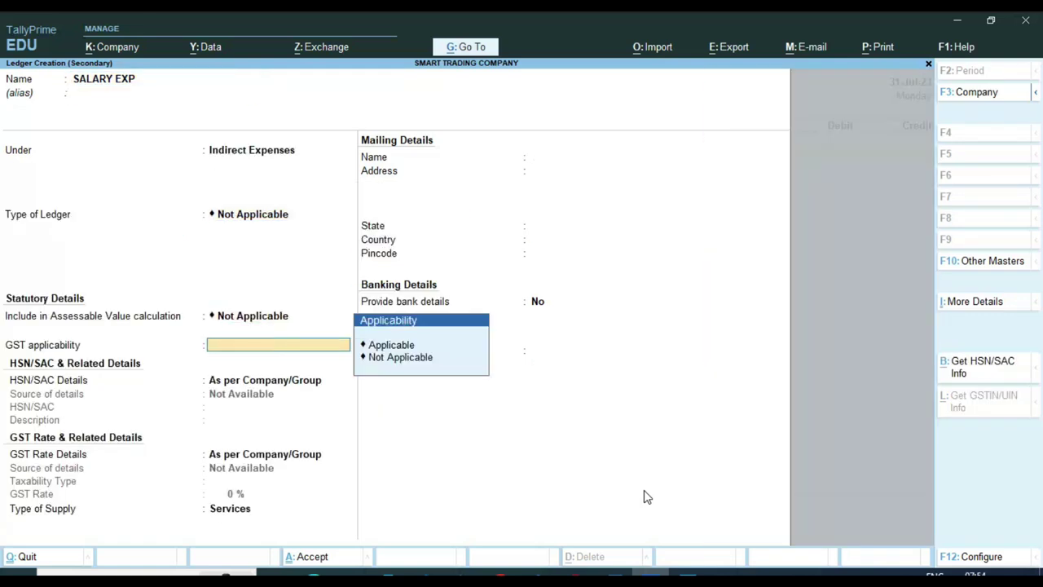
key(Down)
key(Return)
key(Return)
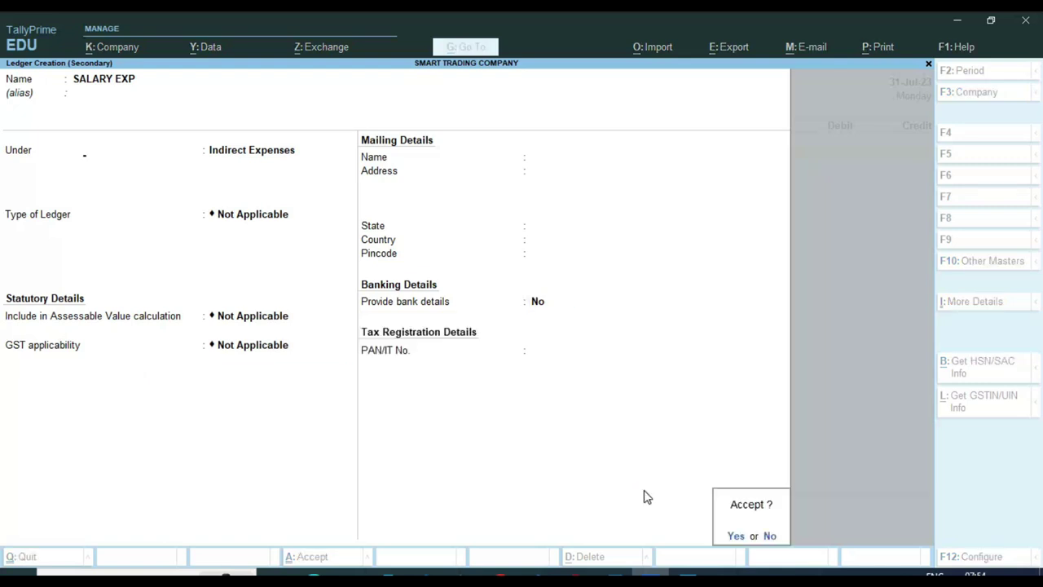
key(Return)
Debit SALARY EXP with 9000 and credit the employee's ledger with 9000 in the journal voucher.
text(9)
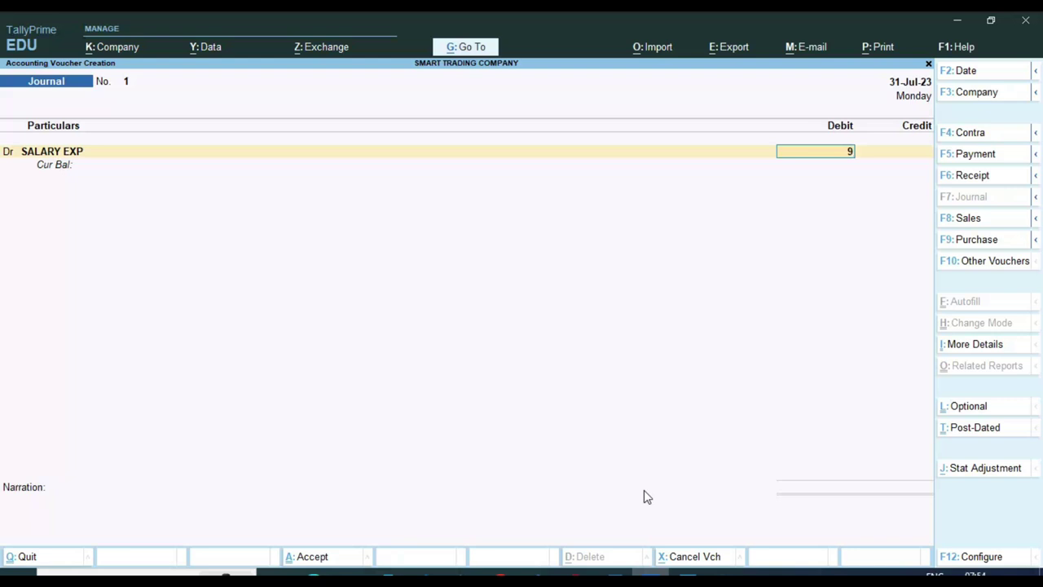
text(000)
key(Return)
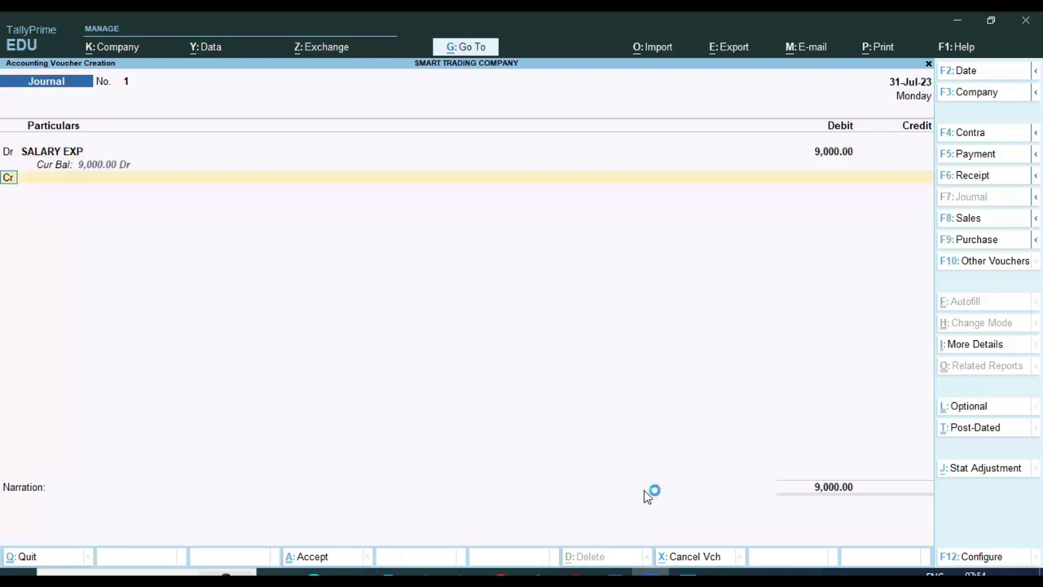
key(Return)
text(MUKES)
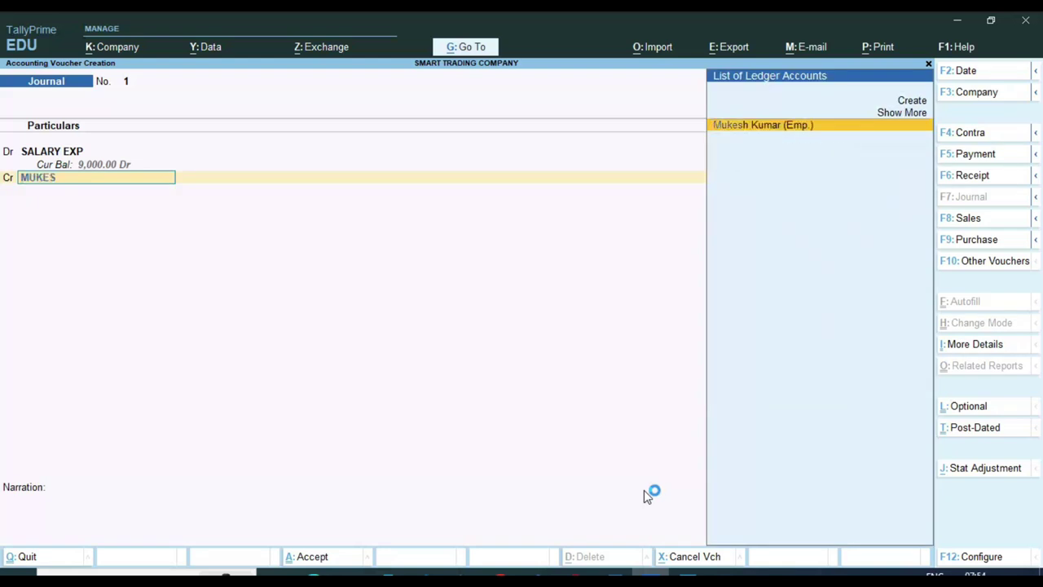
key(Return)
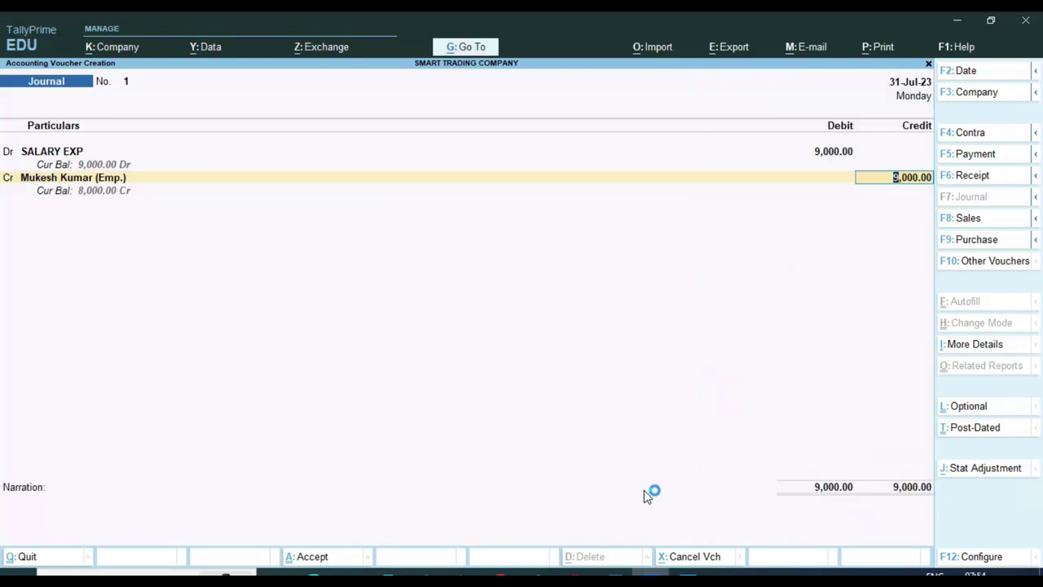
key(Return)
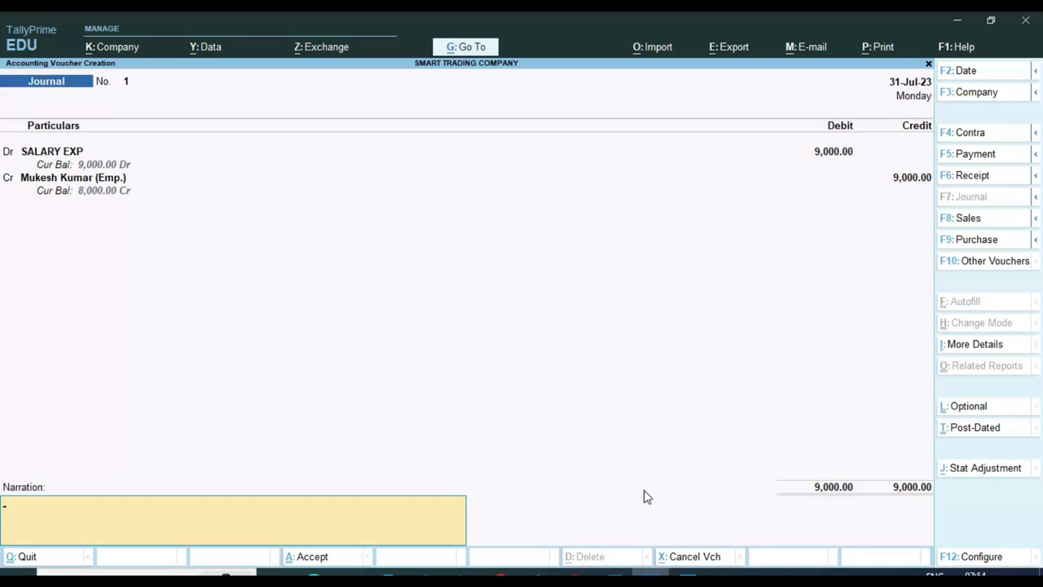
Enter SALARY MONTH OF JULY as the journal narration and save the voucher.
text(SALARY MONTH OF)
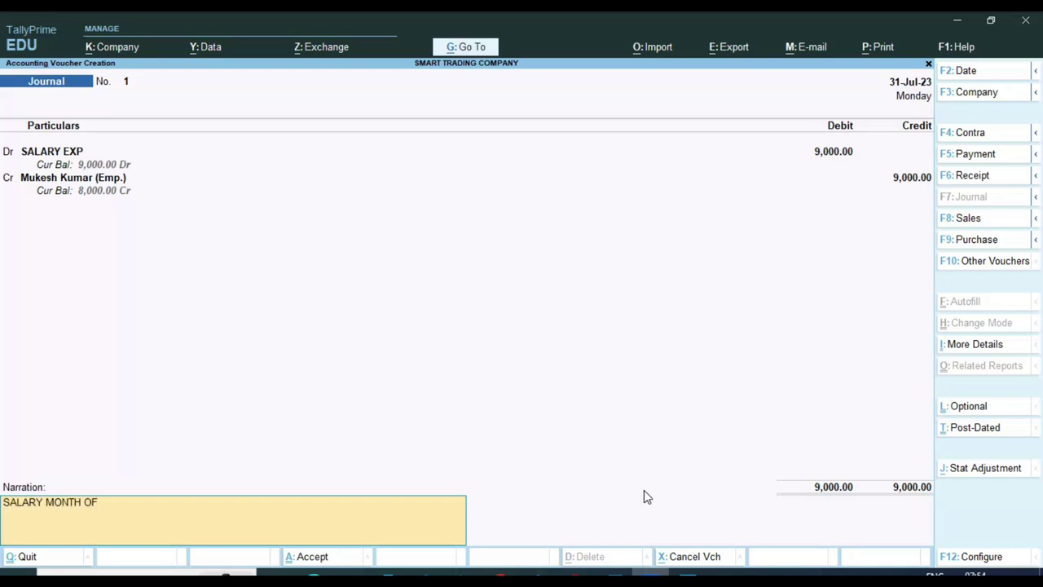
text( JULY)
key(Return)
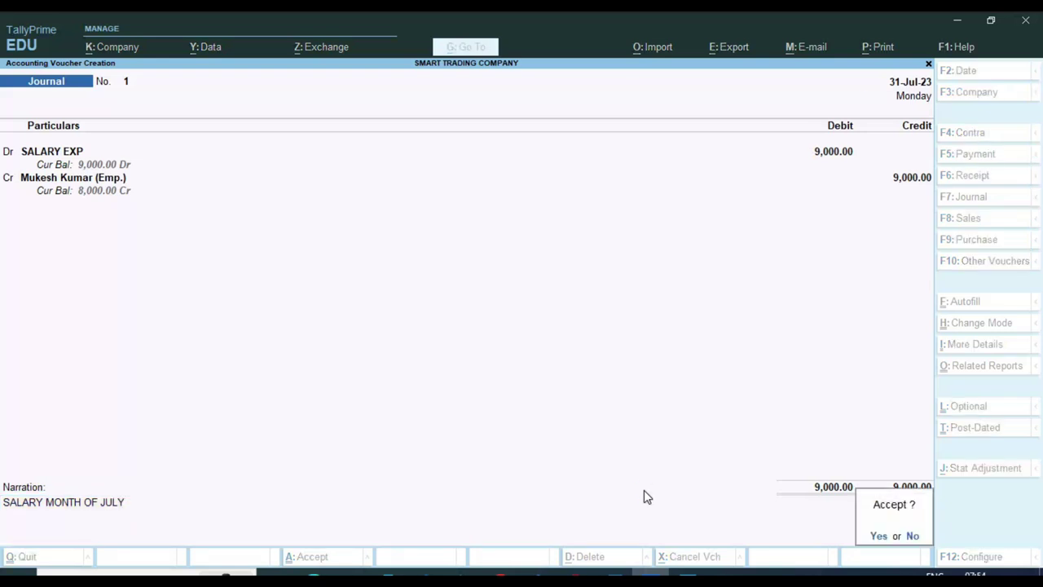
key(Return)
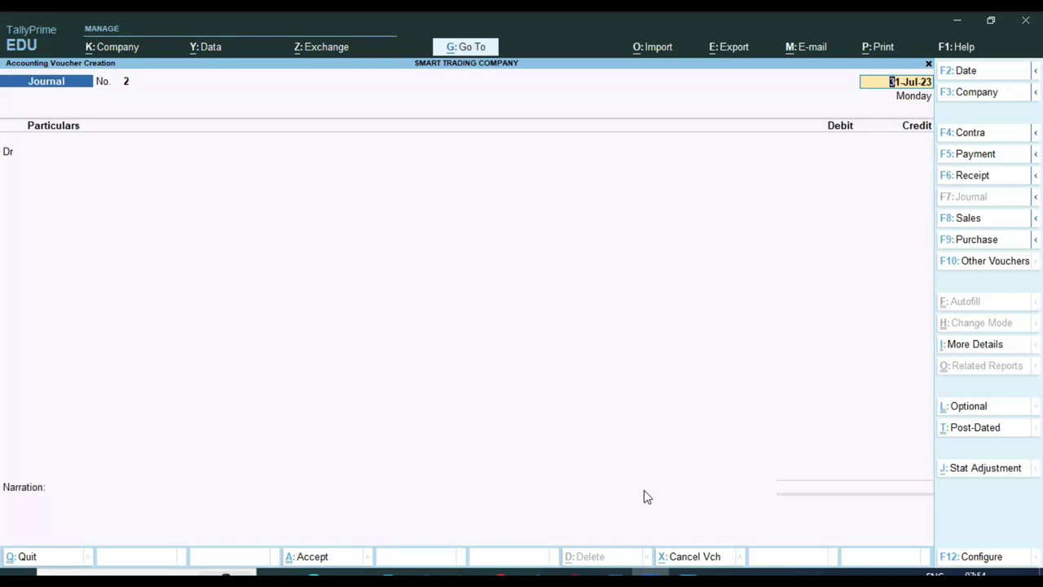
Leave voucher entry and open the Profit & Loss A/c report in detailed view.
key(Escape)
key(Escape)
key(Escape)
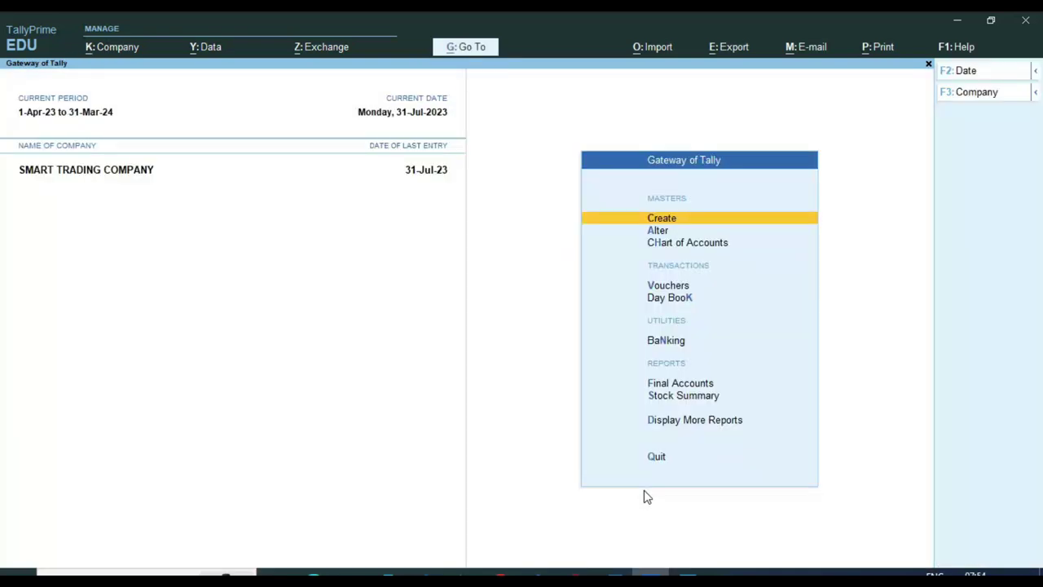
key(Down)
key(Down)
key(Down)
key(Down)
key(Down)
key(Down)
key(Down)
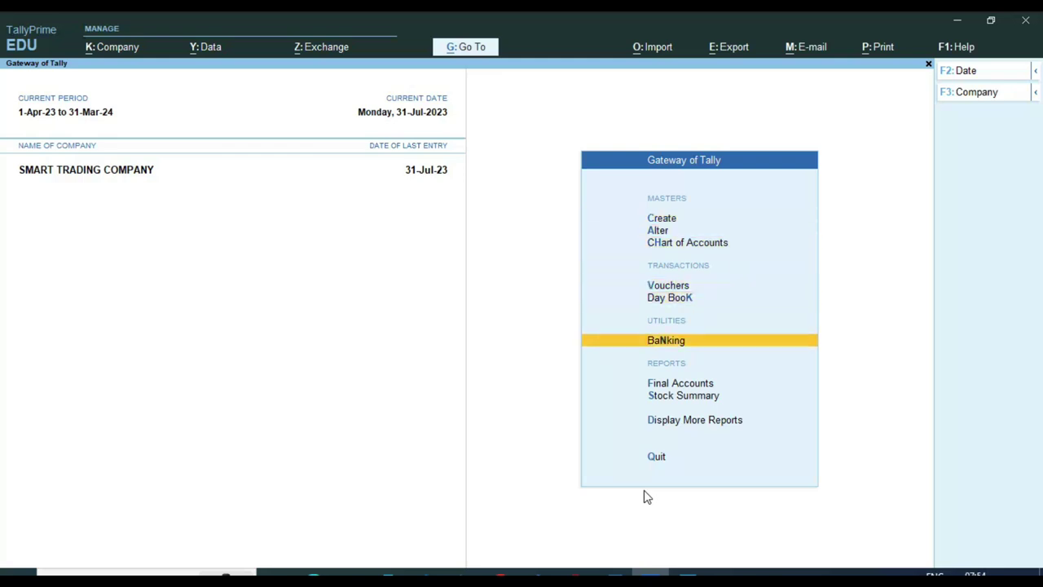
key(Up)
key(Return)
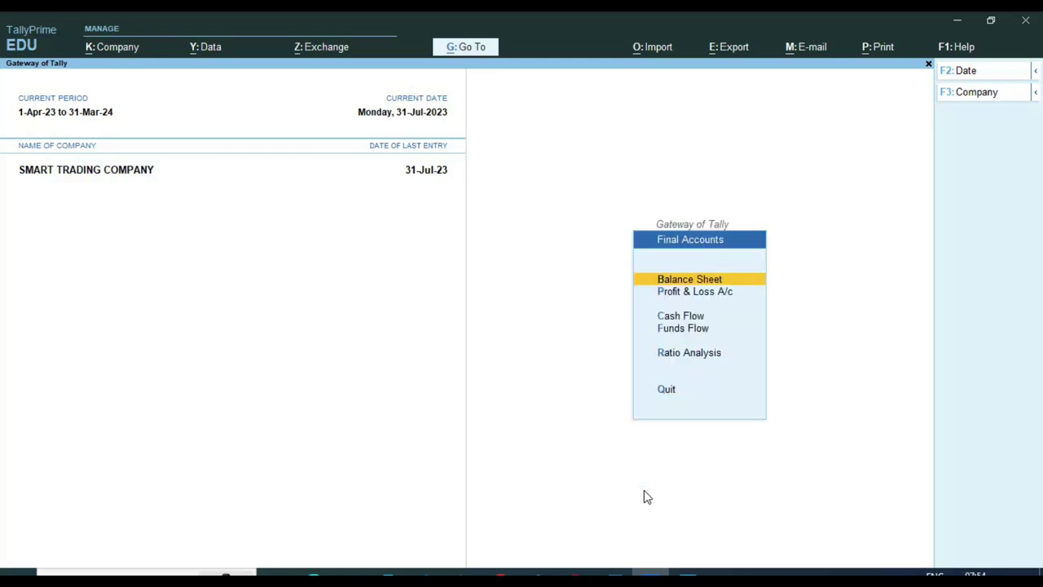
key(Down)
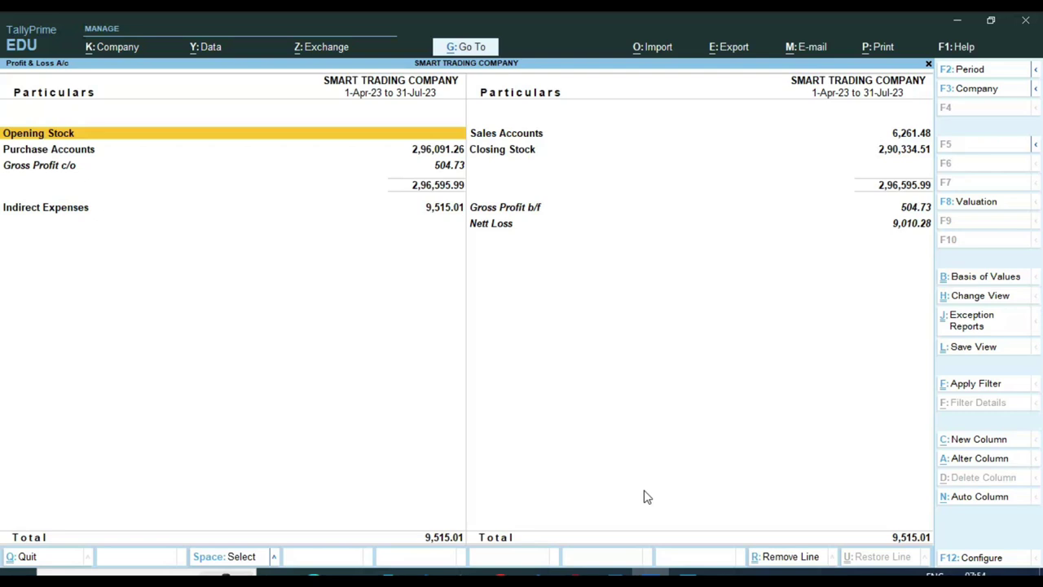
key(alt)
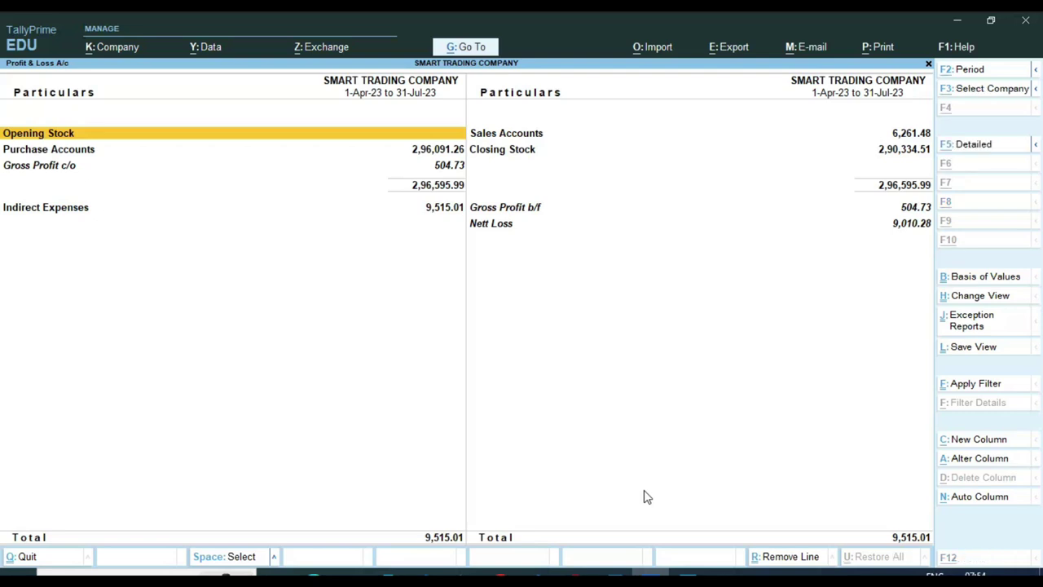
key(alt+F5)
Drill down from Newspaper Exp under Indirect Expenses to its ledger vouchers for July.
key(Down)
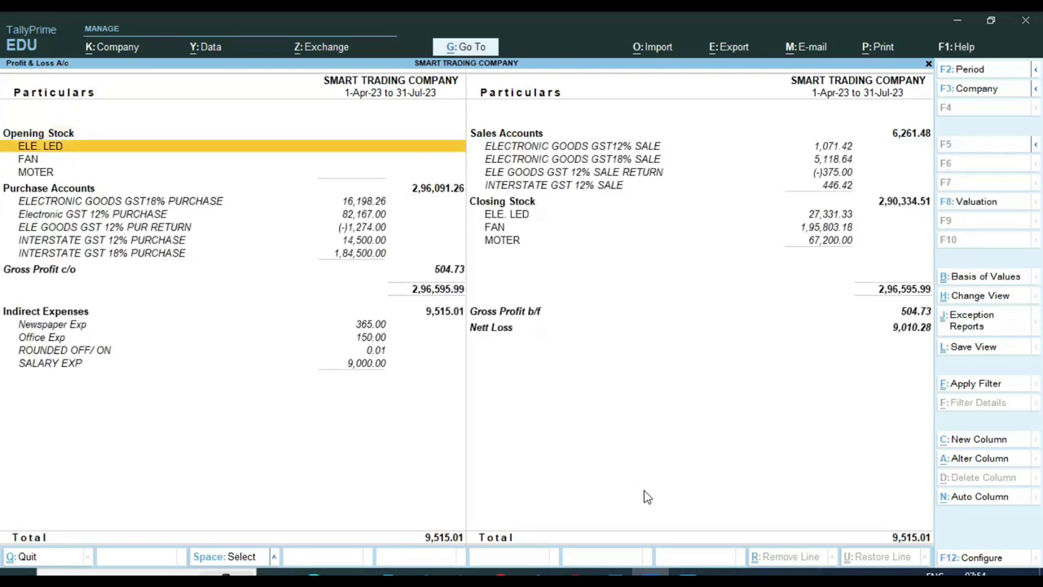
key(Down)
key(Down)
key(Down)
key(Down)
key(Down)
key(Down)
key(Down)
key(Down)
key(Down)
key(Down)
key(Down)
key(Down)
key(Down)
key(Down)
key(Up)
key(Up)
key(Up)
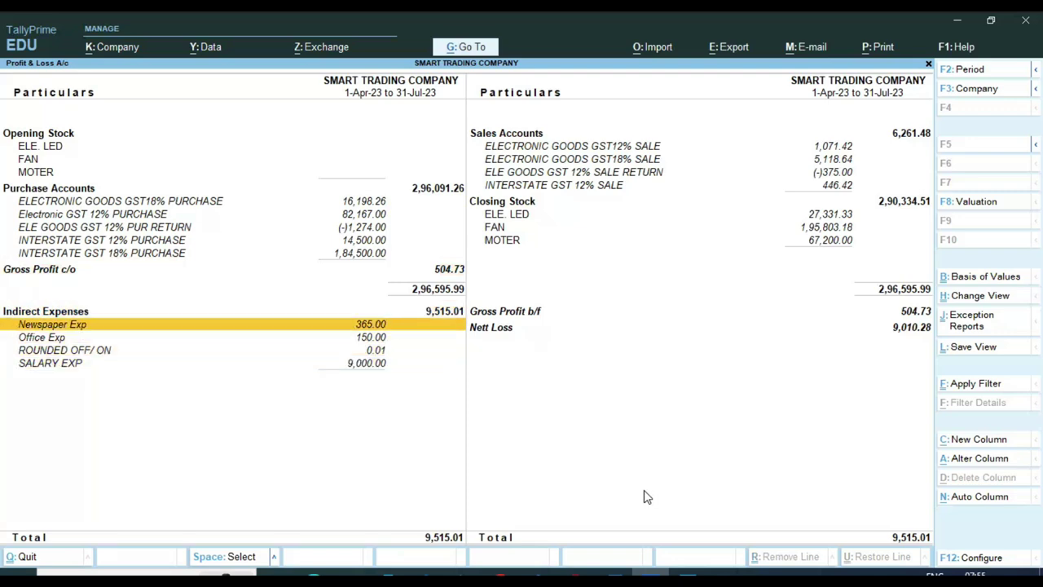
key(ctrl)
key(Return)
key(Return)
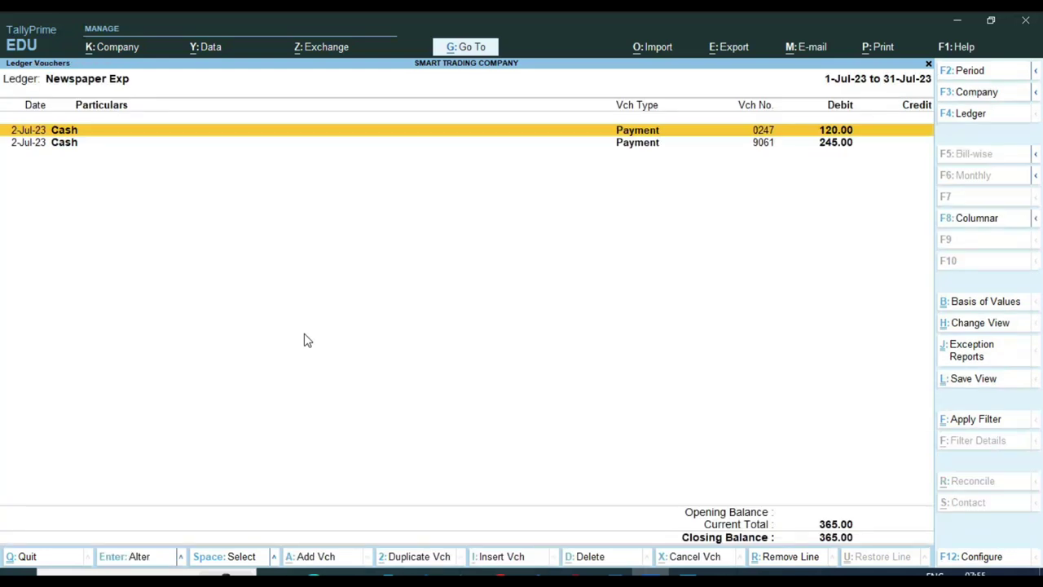
Set the debit ledger of the 245.00 cash payment listed under Newspaper Exp to Stationary Exp, save it and leave the ledger vouchers.
key(Down)
key(Return)
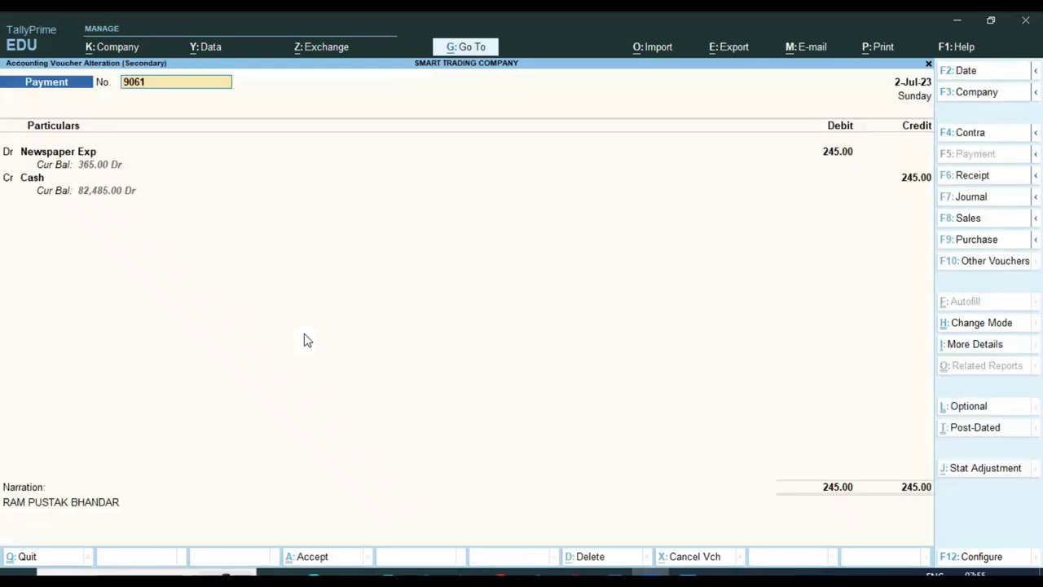
key(Return)
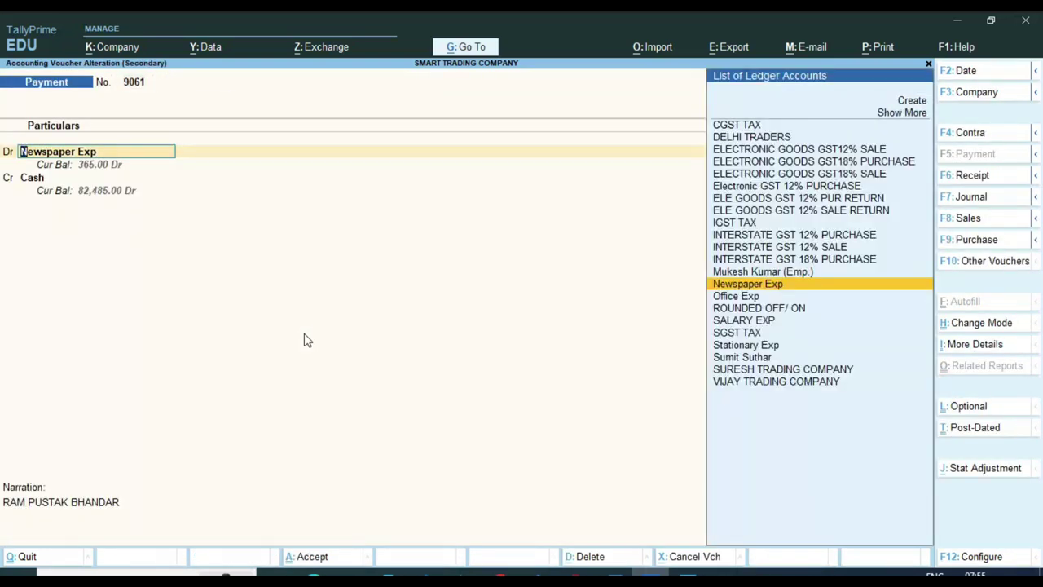
text(ST)
key(Return)
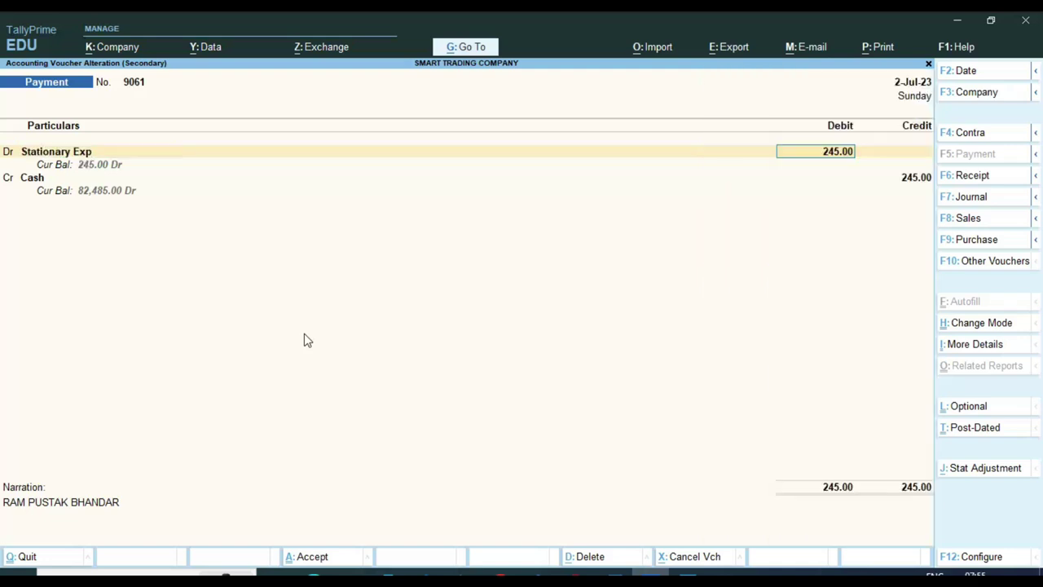
key(Return)
key(Return)
key(Return)
key(Return)
key(Return)
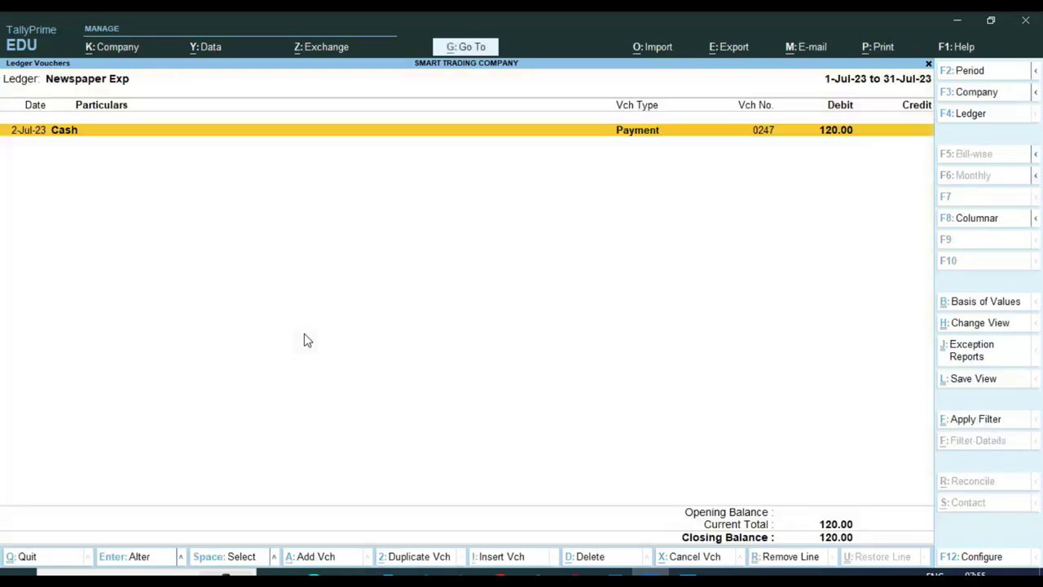
key(Escape)
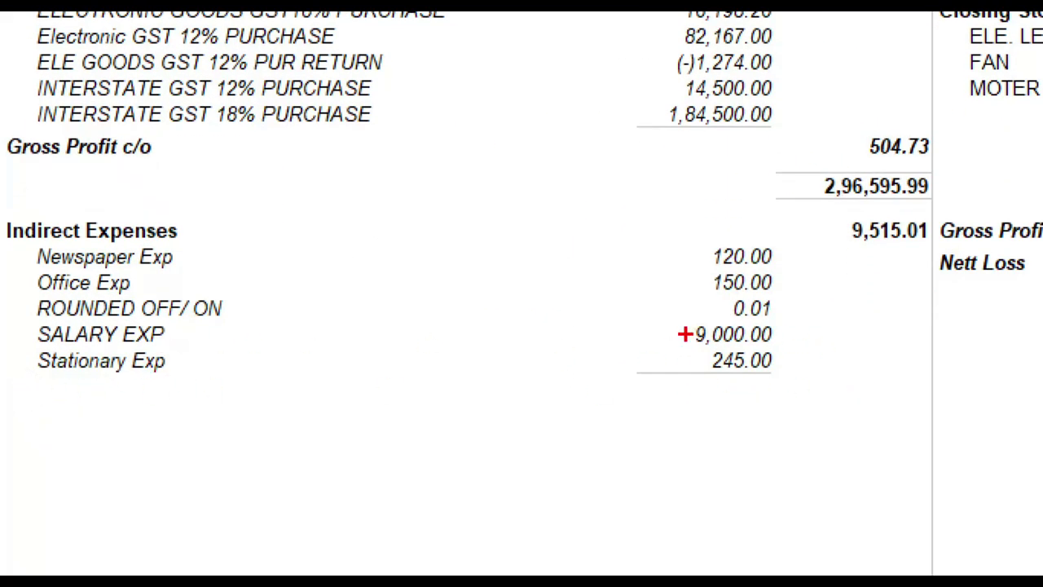
mouse_move(677, 324)
mouse_down()
mouse_move(676, 342)
mouse_move(756, 353)
mouse_move(795, 324)
mouse_move(678, 327)
mouse_up()
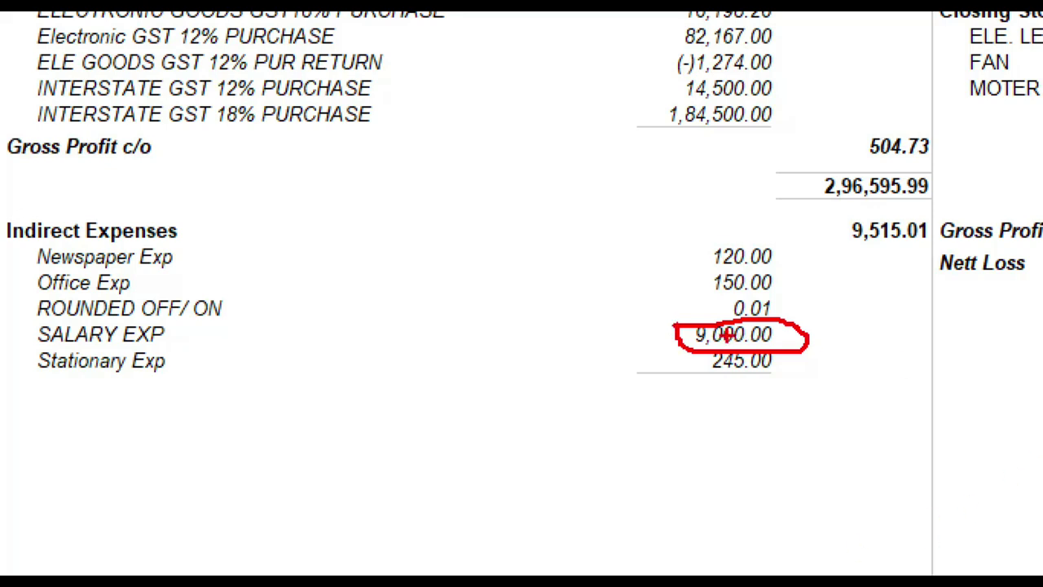
key(e)
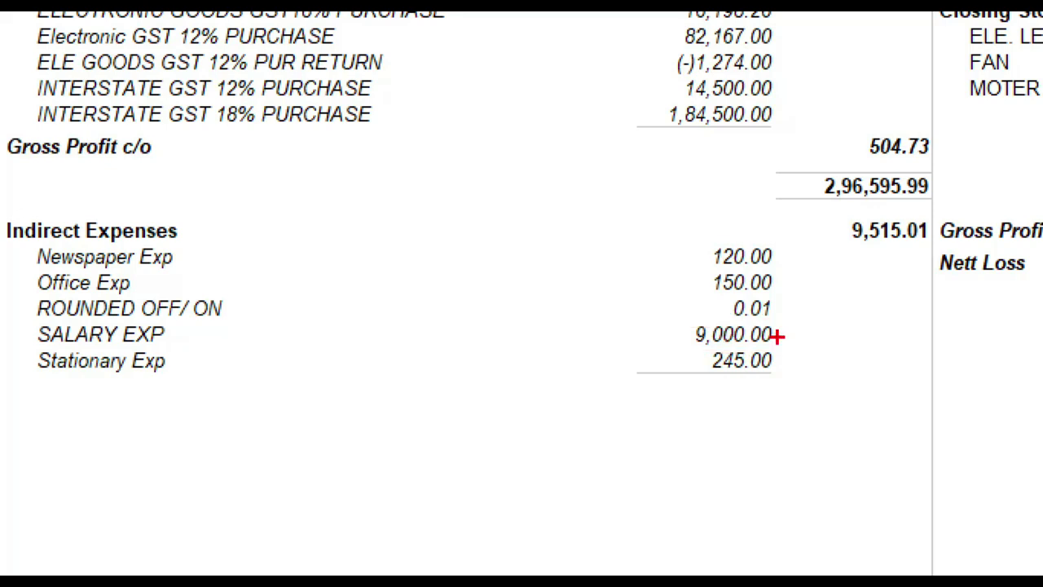
drag(773, 333, 844, 332)
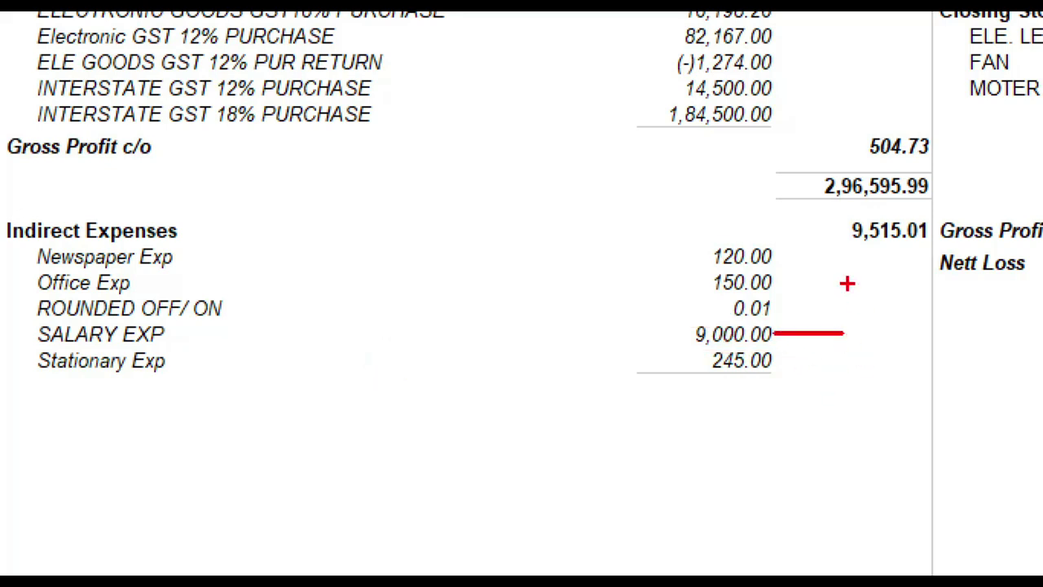
drag(701, 301, 809, 299)
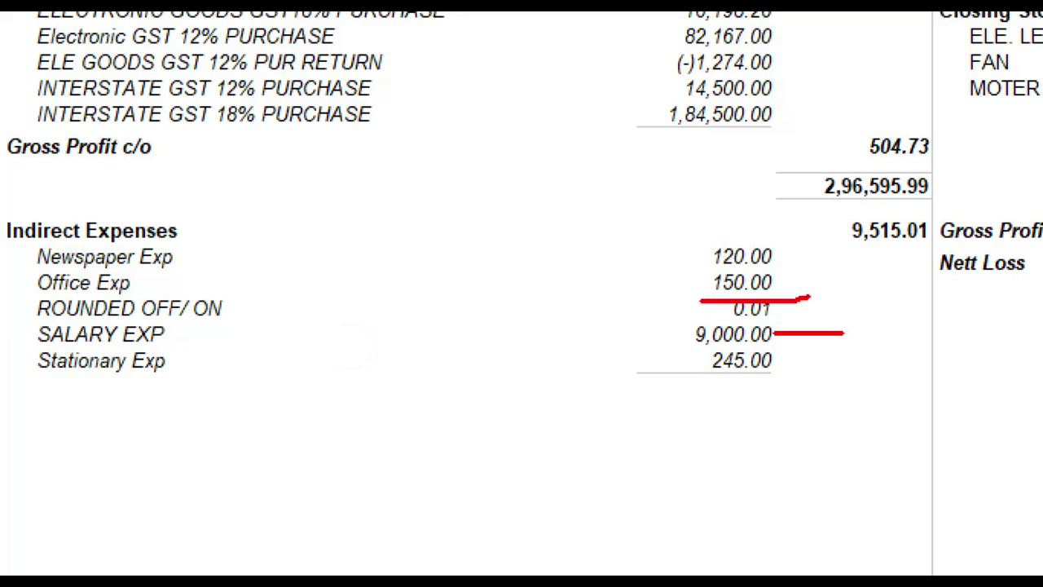
mouse_move(699, 265)
mouse_down()
mouse_move(791, 242)
mouse_move(689, 259)
mouse_move(693, 269)
mouse_up()
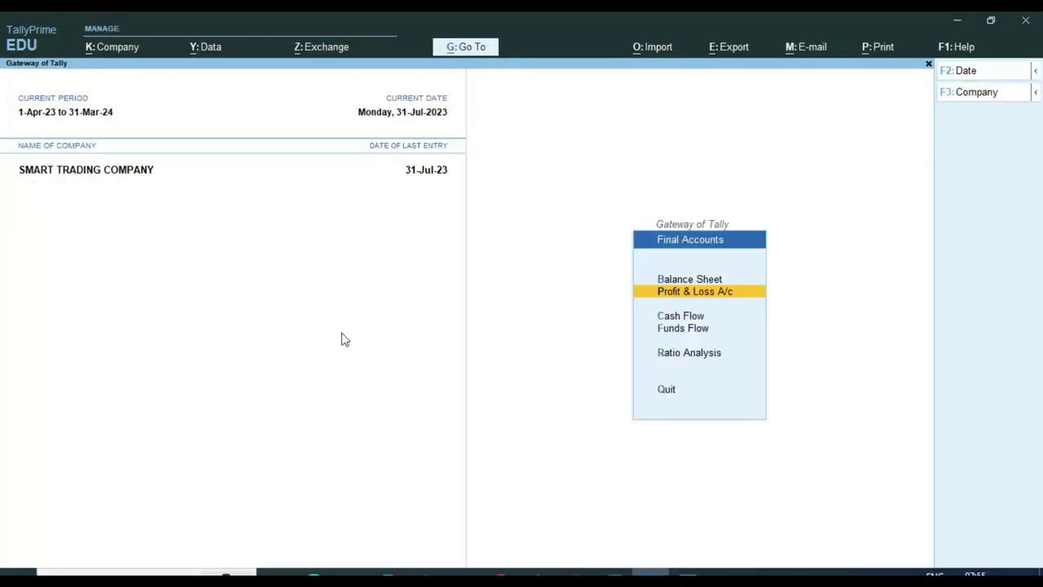
Open the Balance Sheet report in detailed view.
key(Up)
key(Return)
key(alt+F5)
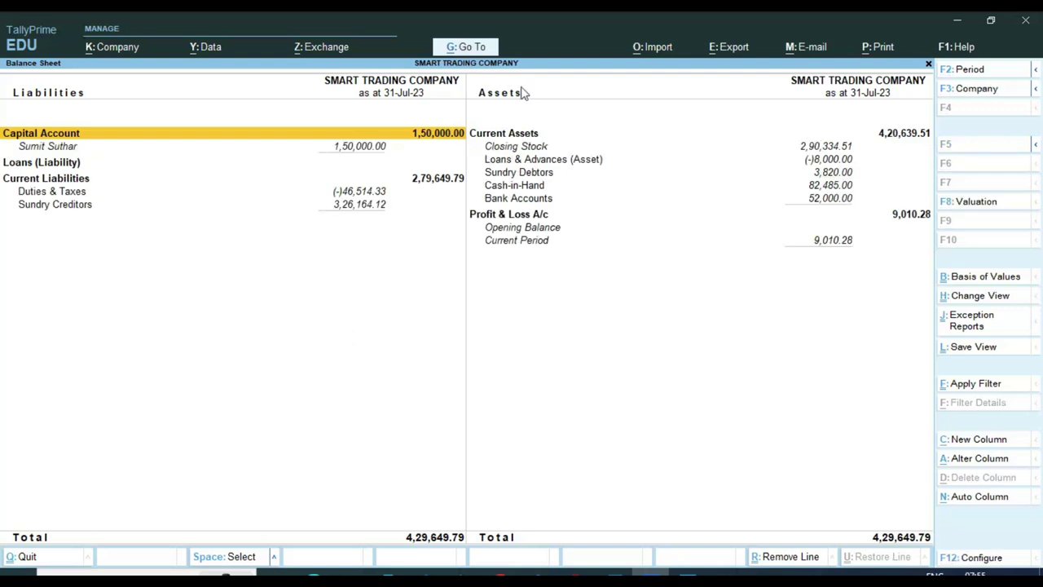
Drill down from Loans & Advances (Asset) under Current Assets to the employee's ledger vouchers for July.
key(Down)
key(Right)
key(Down)
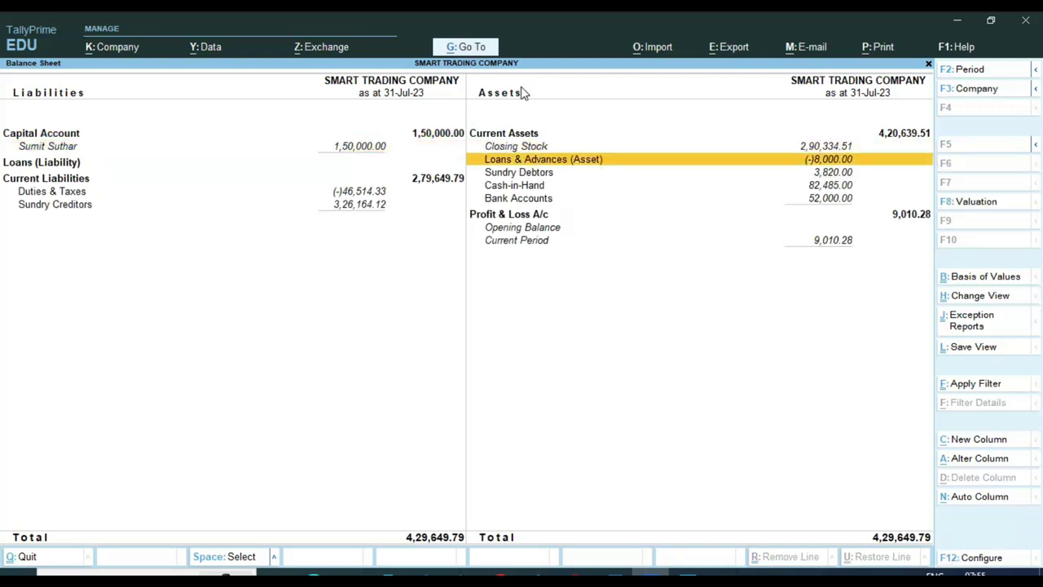
key(ctrl)
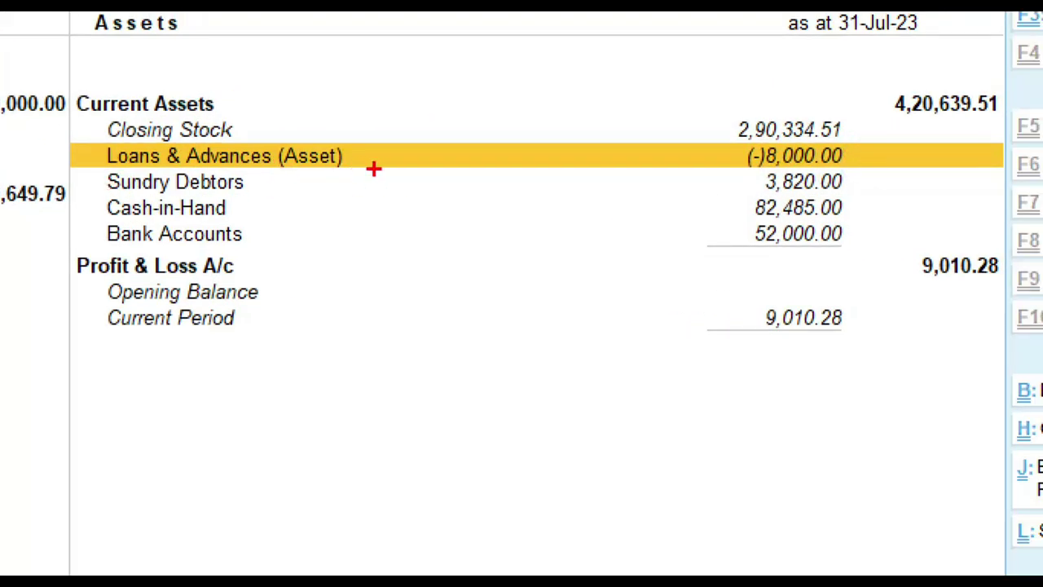
mouse_move(717, 135)
mouse_down()
mouse_move(731, 159)
mouse_move(854, 175)
mouse_up()
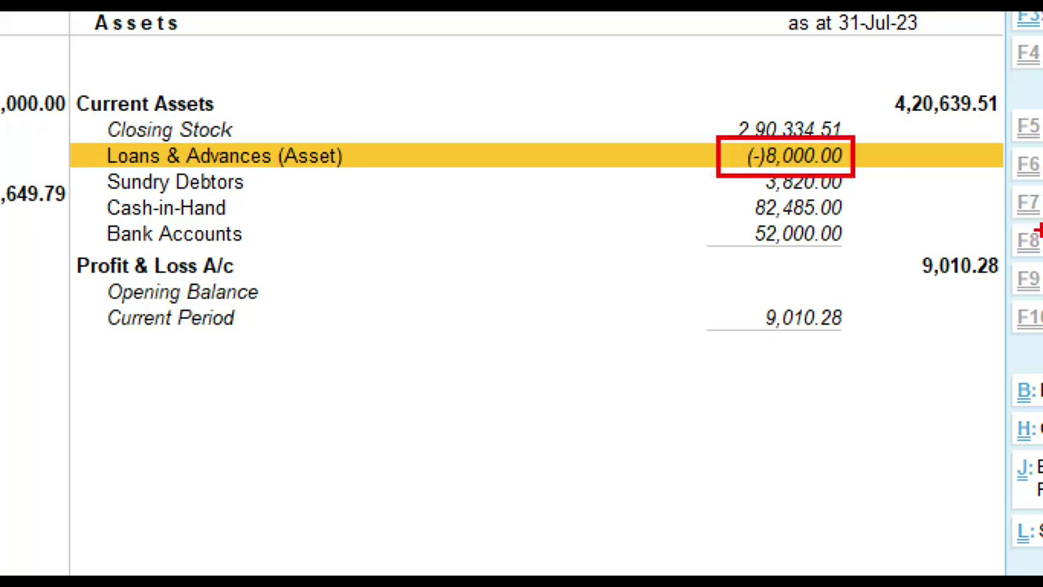
key(Return)
key(Return)
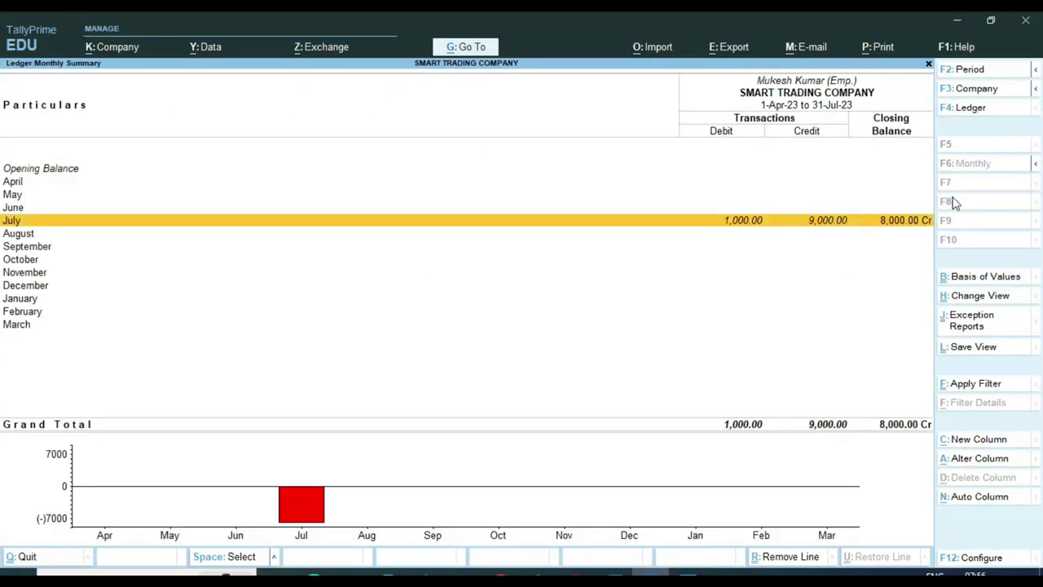
key(Return)
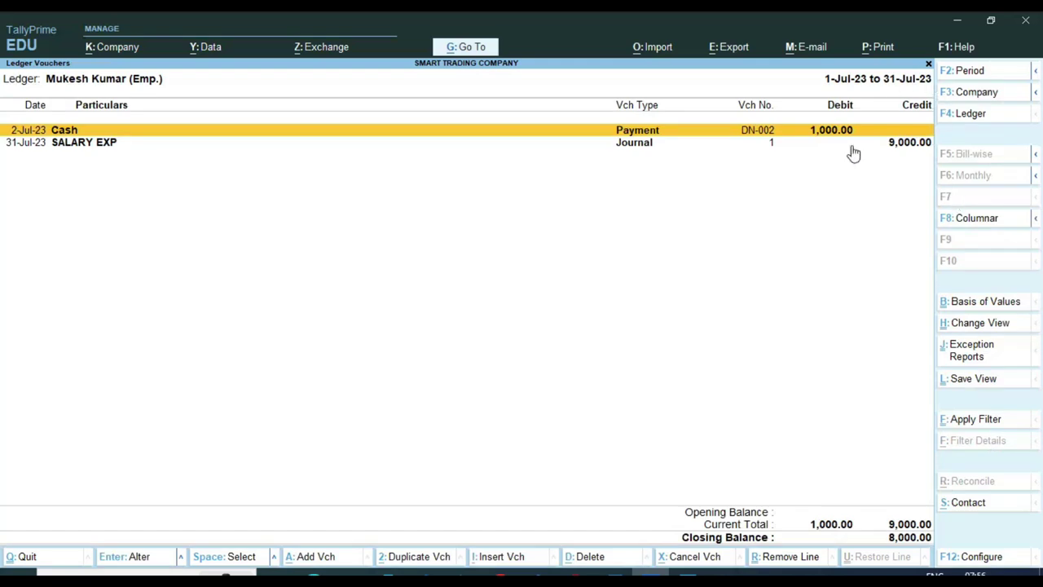
key(ctrl)
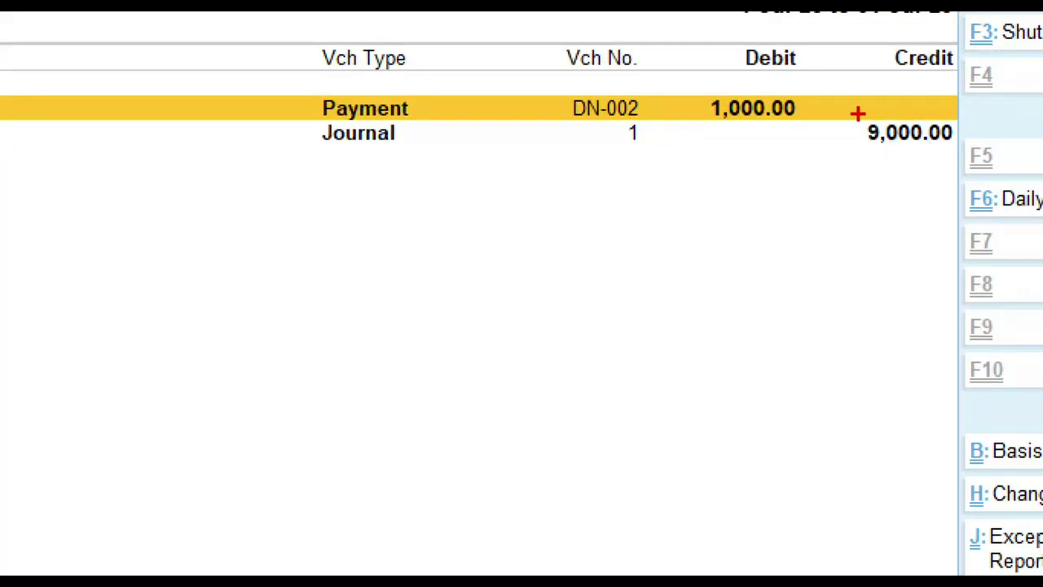
mouse_move(842, 110)
mouse_down()
mouse_move(855, 145)
mouse_move(970, 156)
mouse_up()
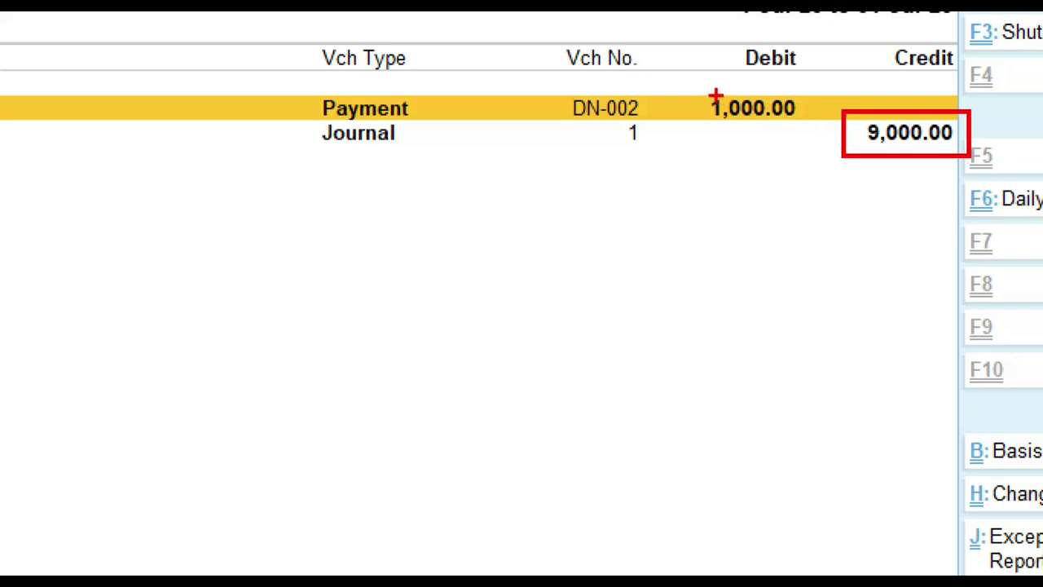
mouse_move(706, 83)
mouse_down()
mouse_move(756, 126)
mouse_move(809, 135)
mouse_up()
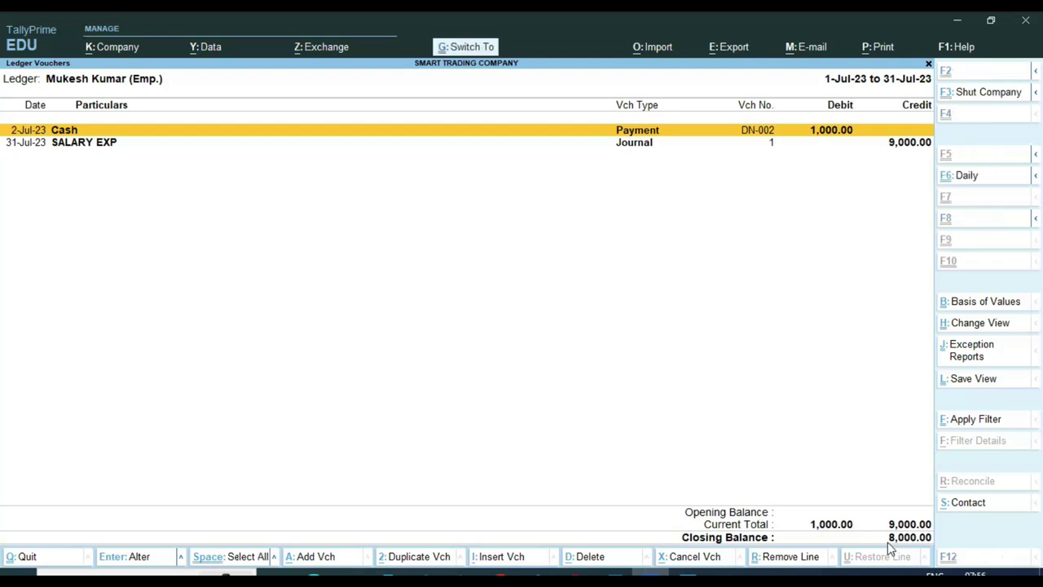
drag(872, 530, 969, 533)
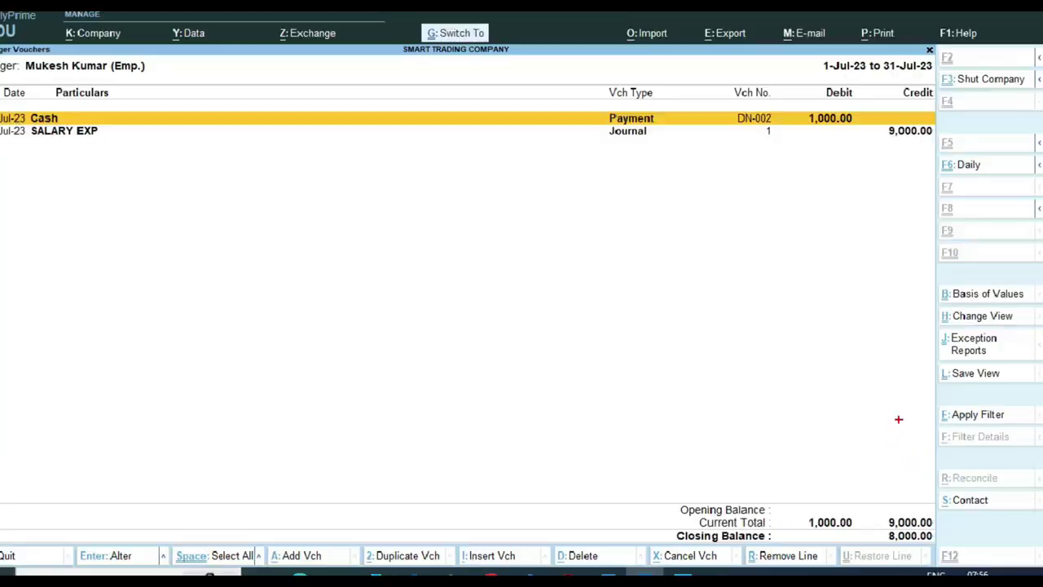
Set the debit amount of the employee's 2-Jul-23 advance salary cash payment to 12,000 and save the voucher.
key(Return)
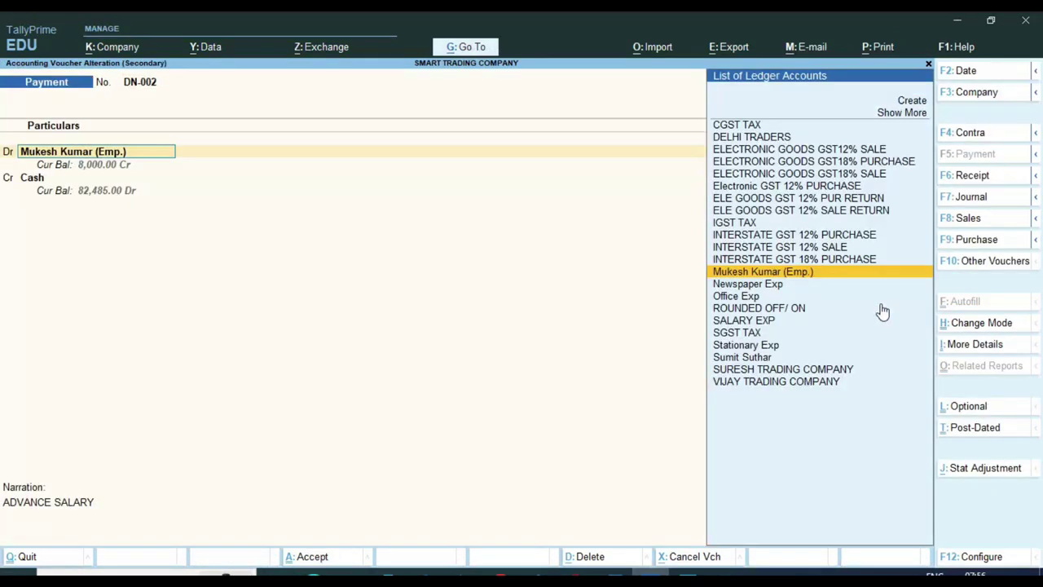
key(Return)
text(12000)
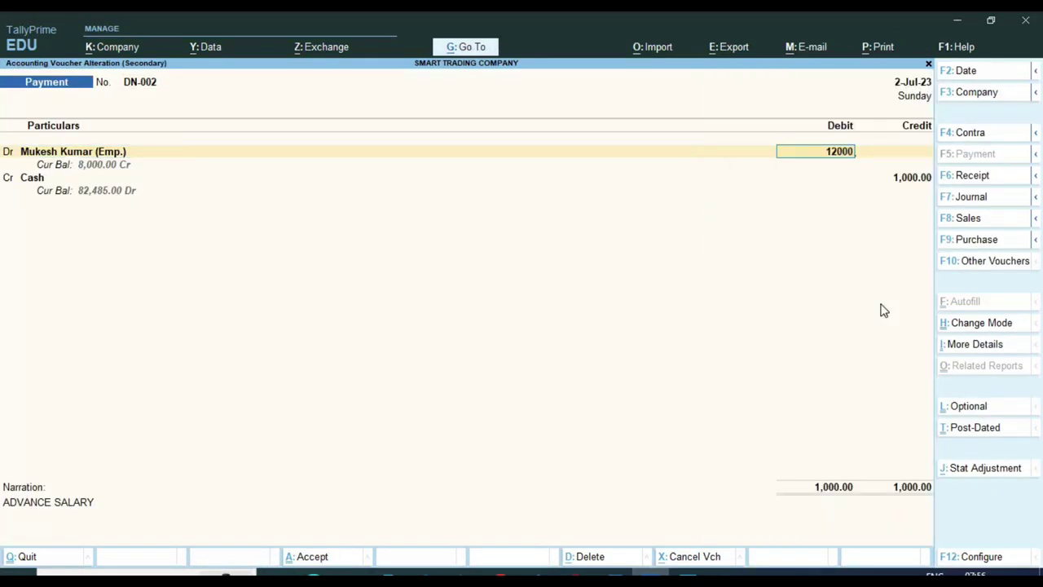
key(Return)
key(Return)
key(Return)
key(Return)
key(Return)
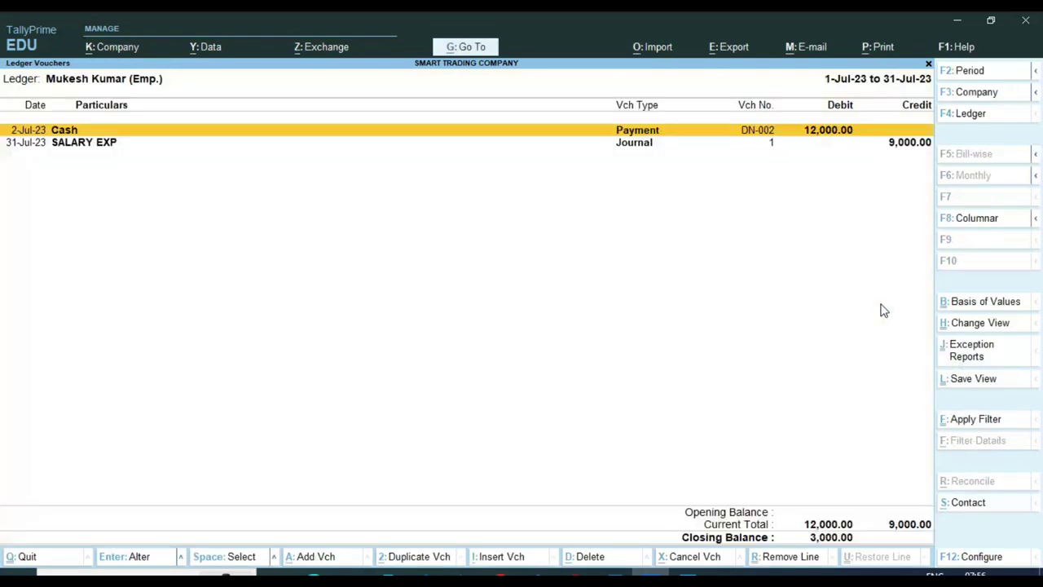
key(ctrl)
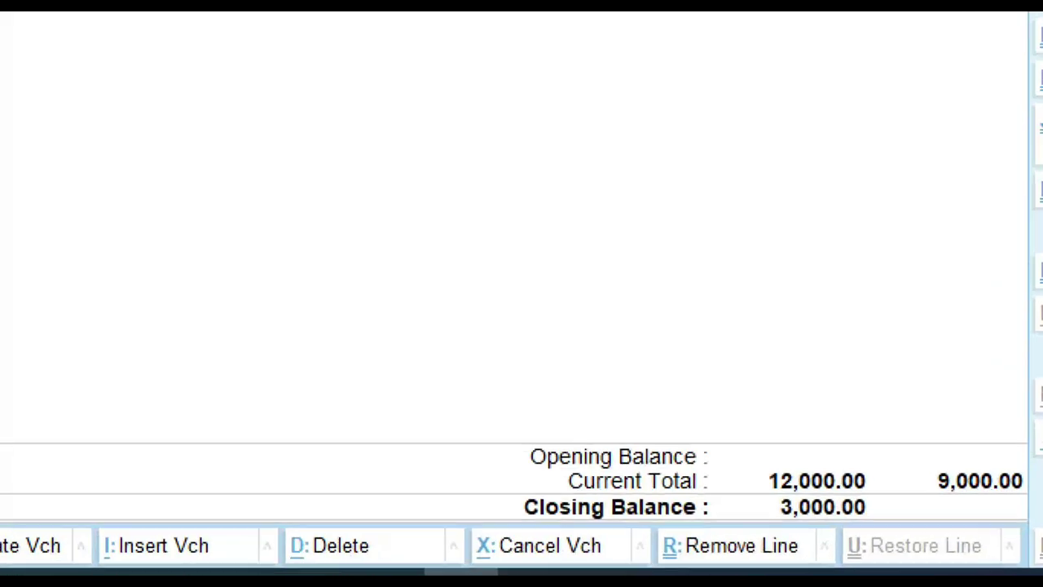
mouse_move(729, 494)
mouse_down()
mouse_move(752, 526)
mouse_move(871, 537)
mouse_up()
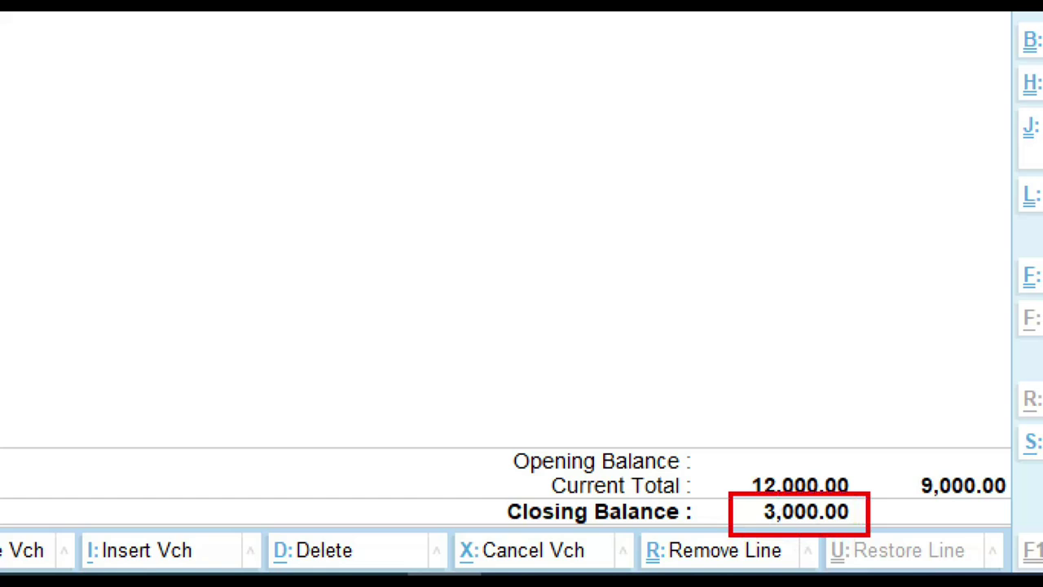
drag(896, 458, 1027, 518)
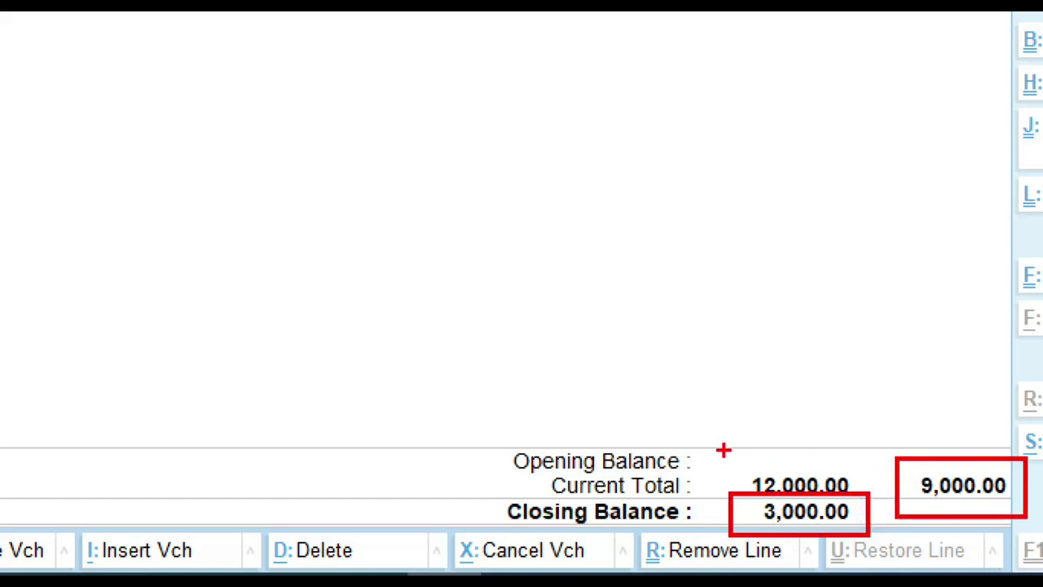
mouse_move(707, 454)
mouse_down()
mouse_move(856, 529)
mouse_move(869, 498)
mouse_up()
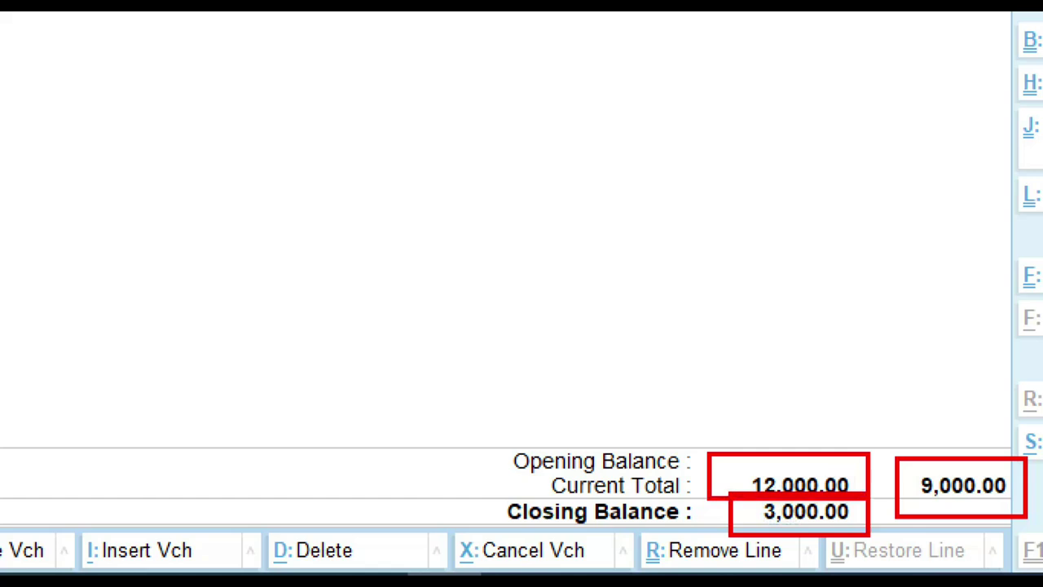
Leave the employee's ledger vouchers and return to the Balance Sheet to check Loans & Advances (Asset).
key(Escape)
key(Escape)
key(Escape)
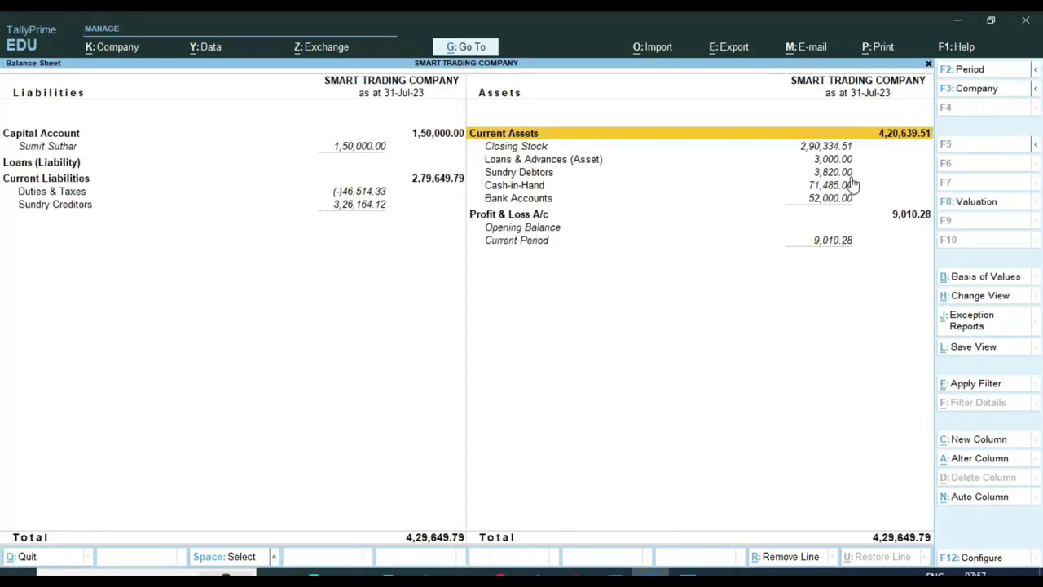
key(ctrl+1)
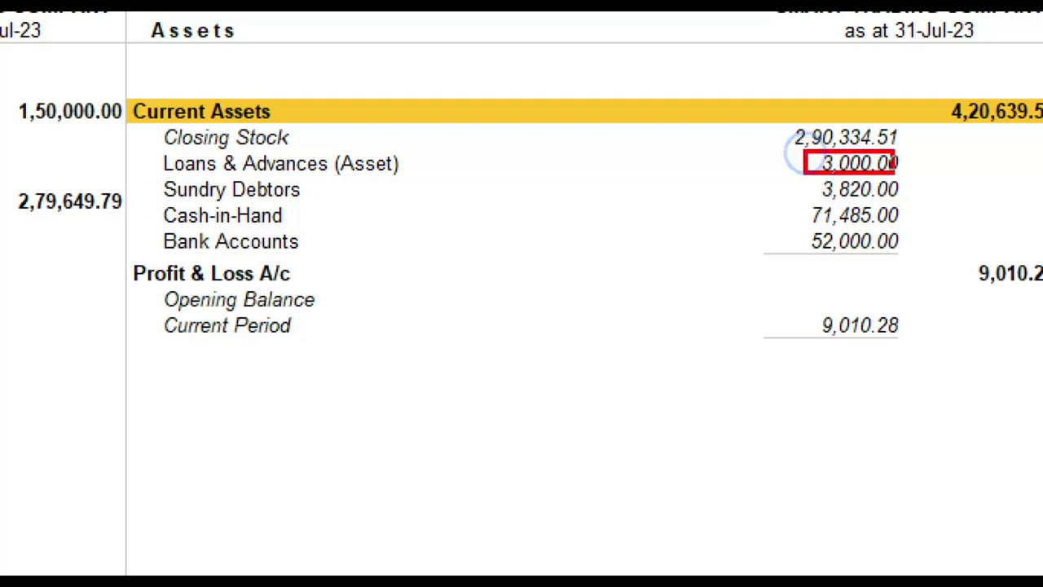